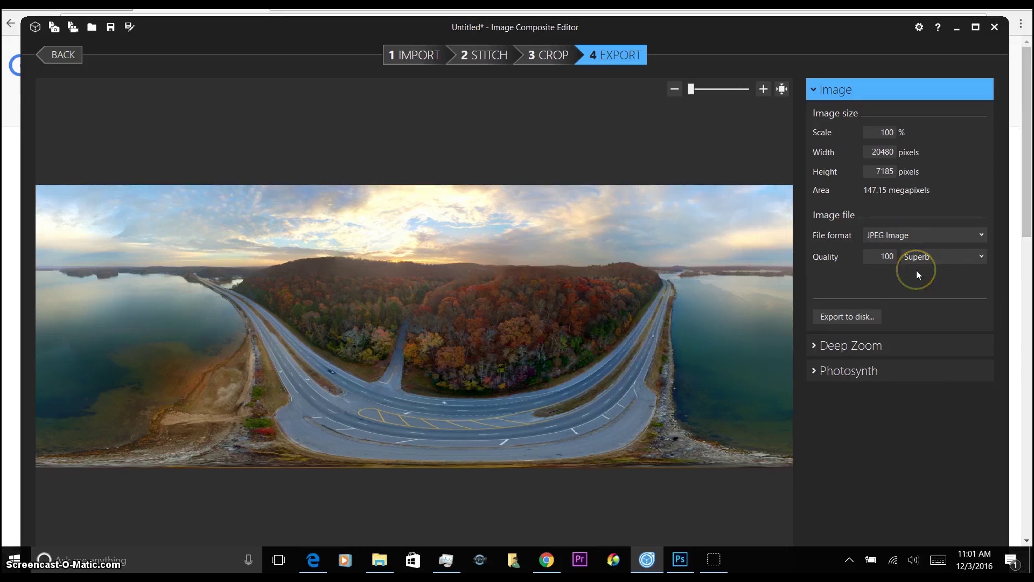
Export the panorama to disk as a JPEG named A FB 360 in the 101MEDIA folder.
click(846, 319)
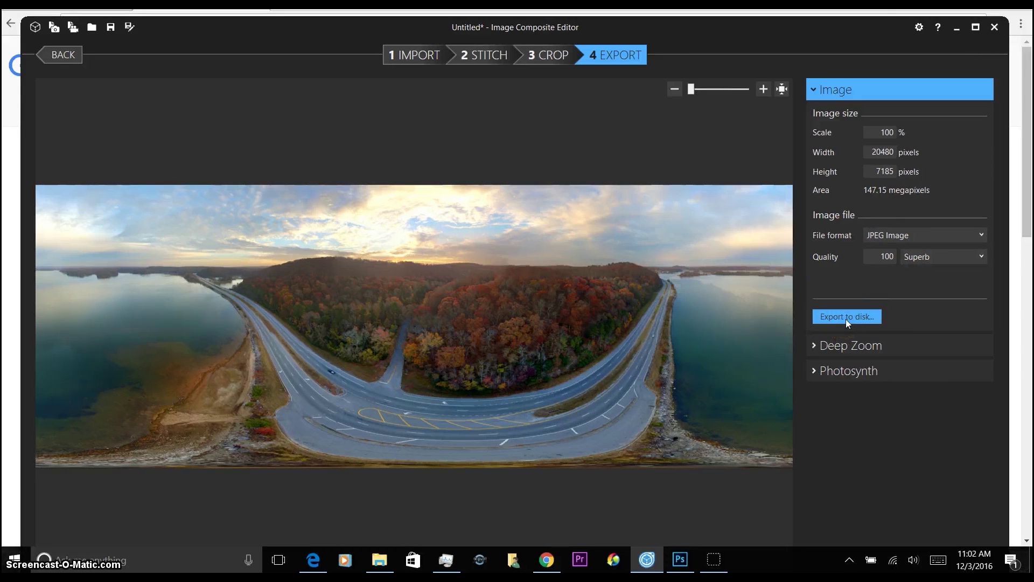
text(A FB )
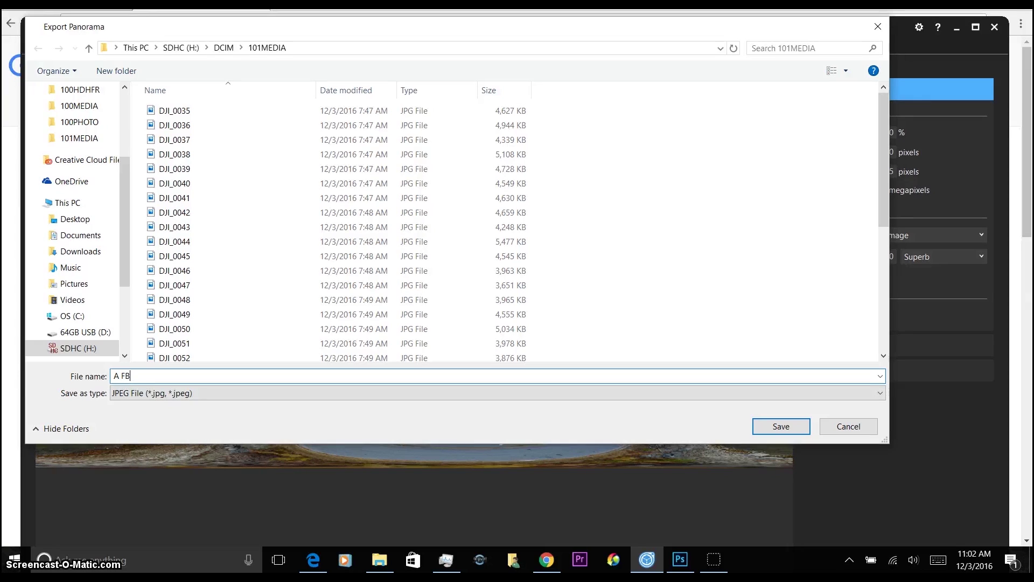
text(3)
key(Return)
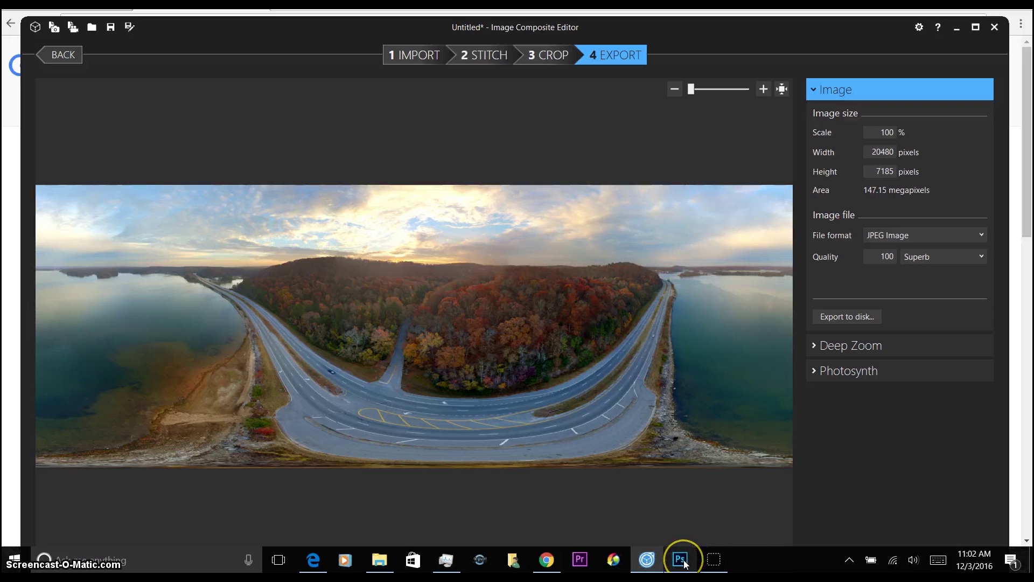
Switch to File Explorer, browse to DCIM\101MEDIA on the SDHC (H:) drive, and open A FB 360 in Photoshop.
mouse_move(685, 564)
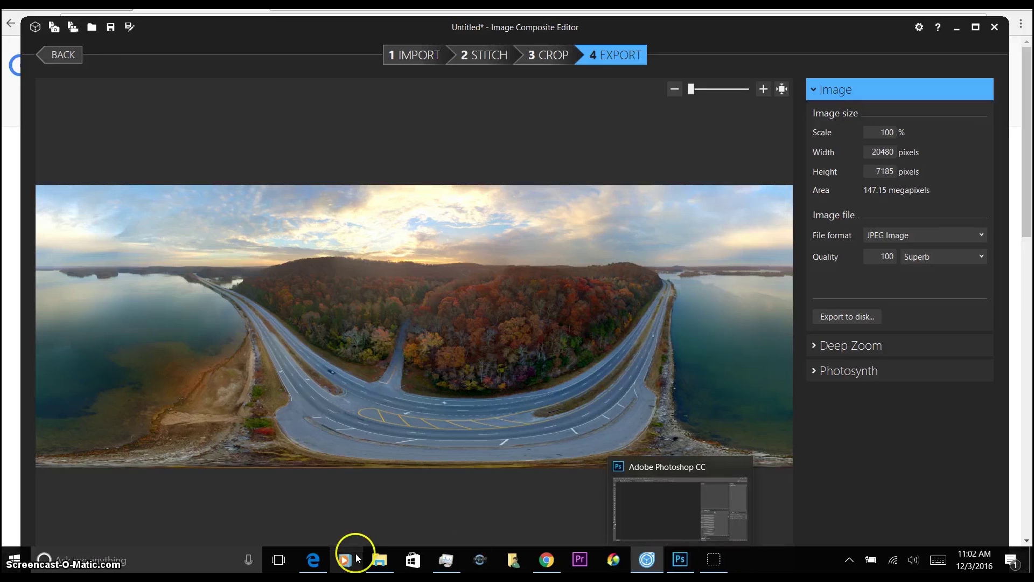
mouse_move(387, 567)
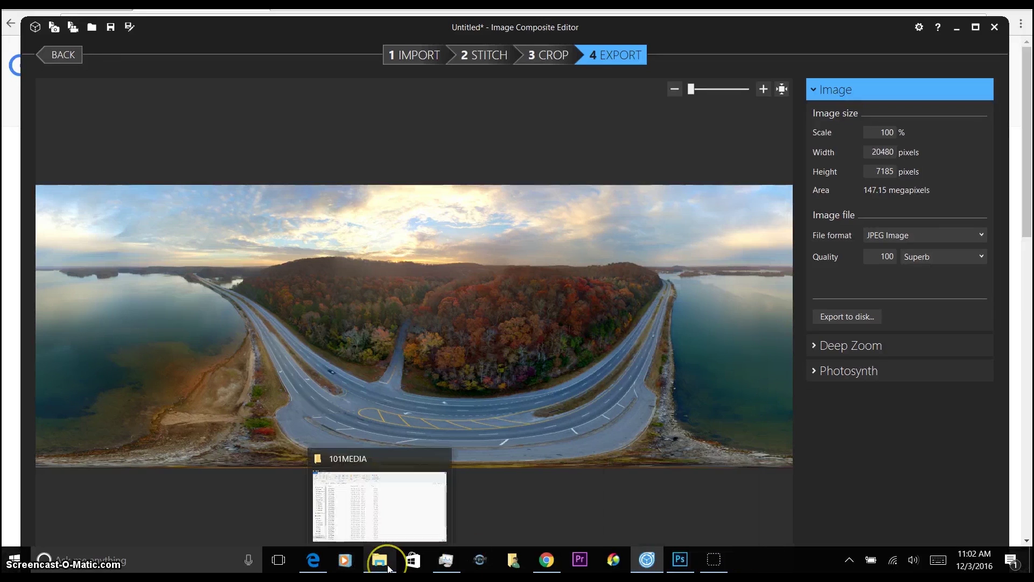
click(681, 562)
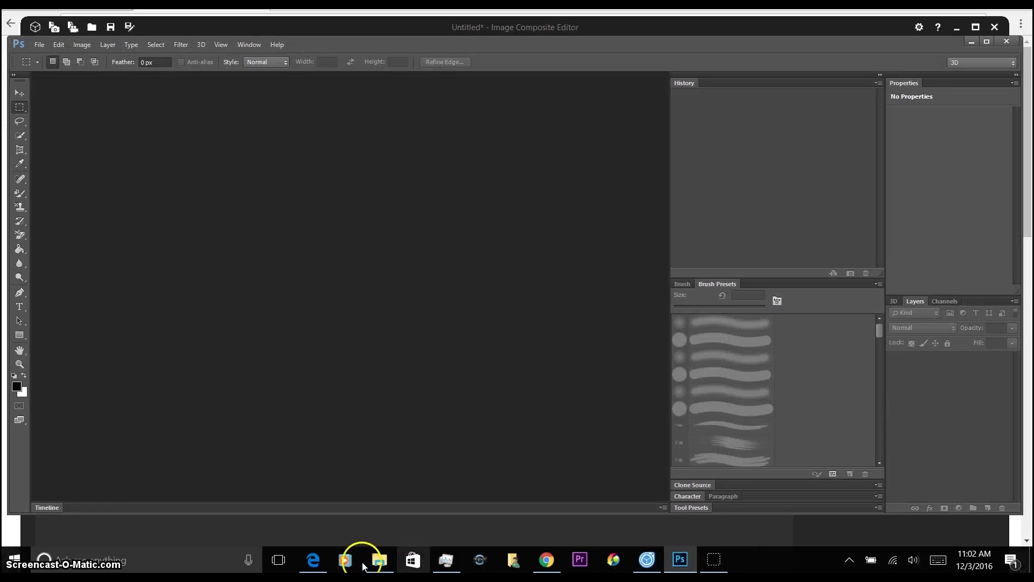
click(377, 561)
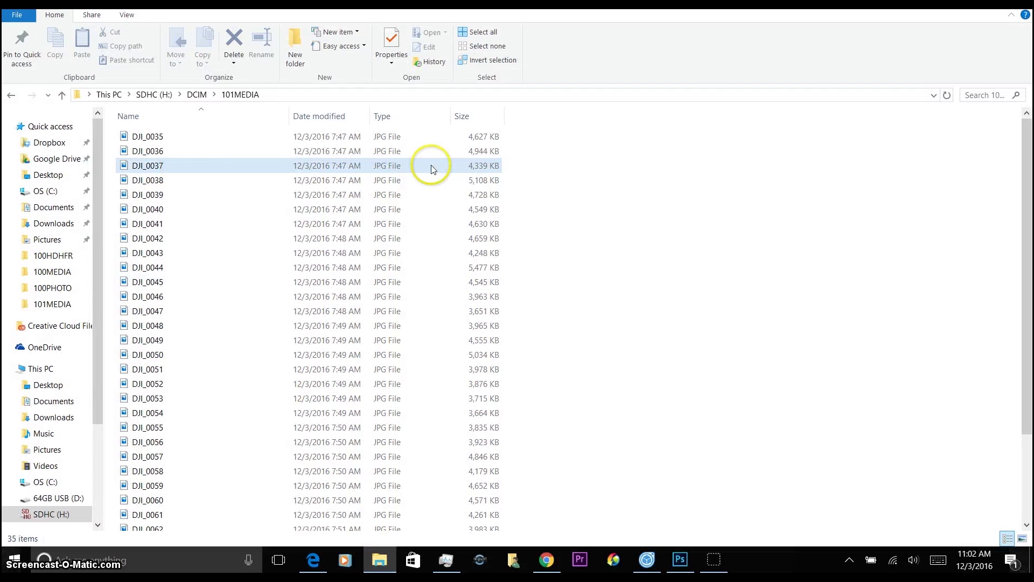
click(32, 516)
double_click(142, 138)
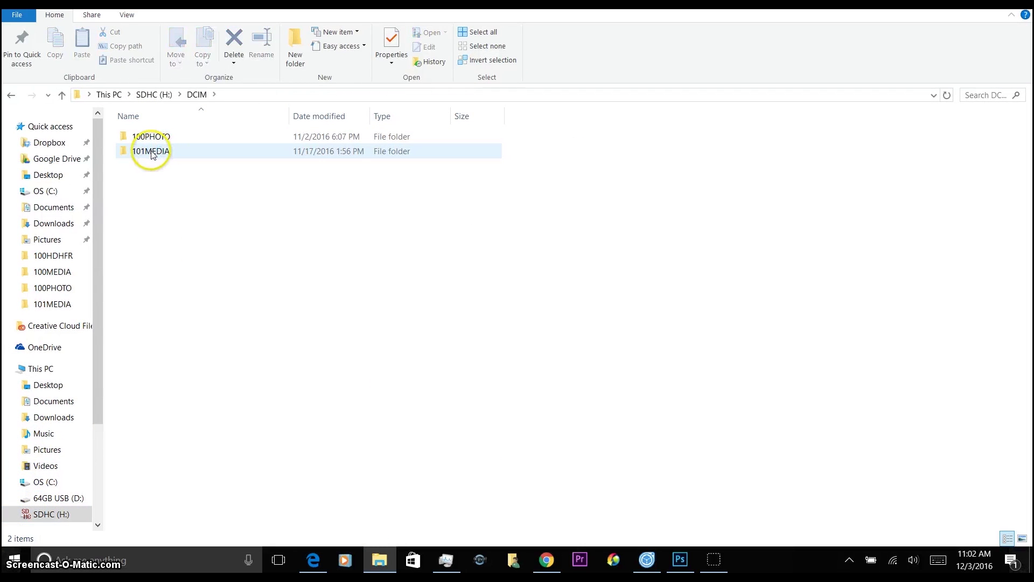
double_click(147, 151)
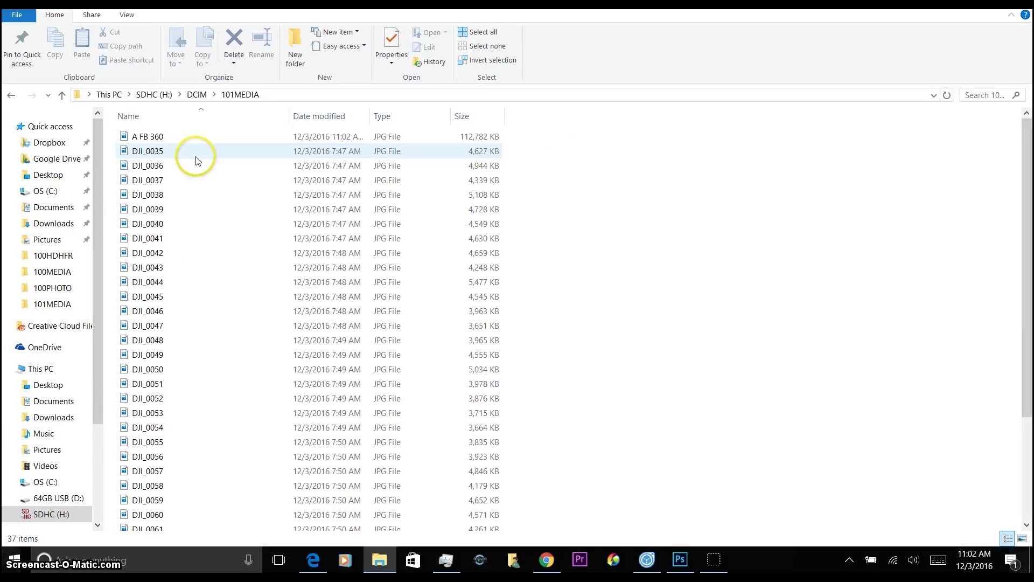
click(158, 138)
drag(158, 138, 362, 301)
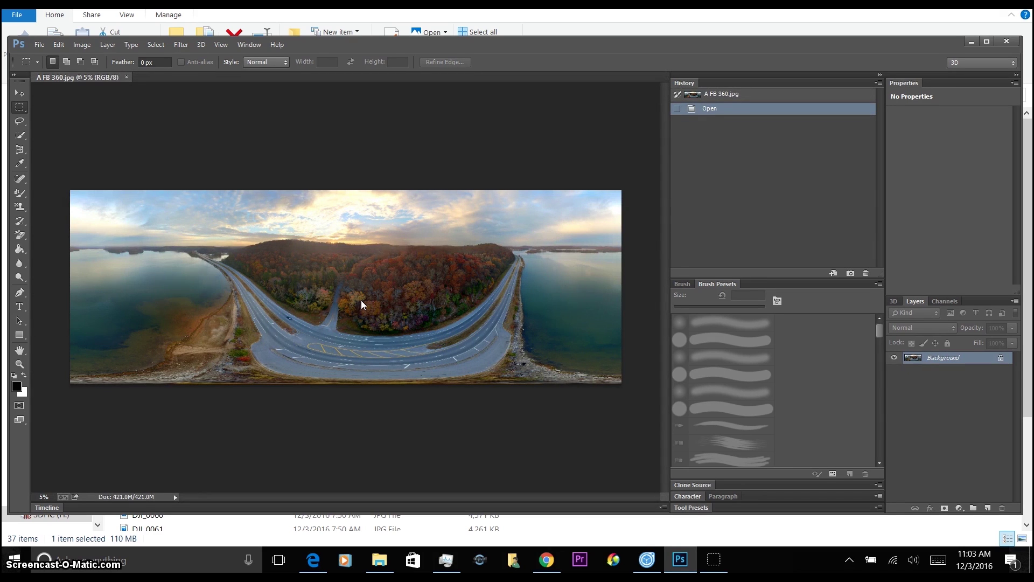
In the Canvas Size settings, anchor the image at the bottom centre and switch the units to pixels.
click(82, 46)
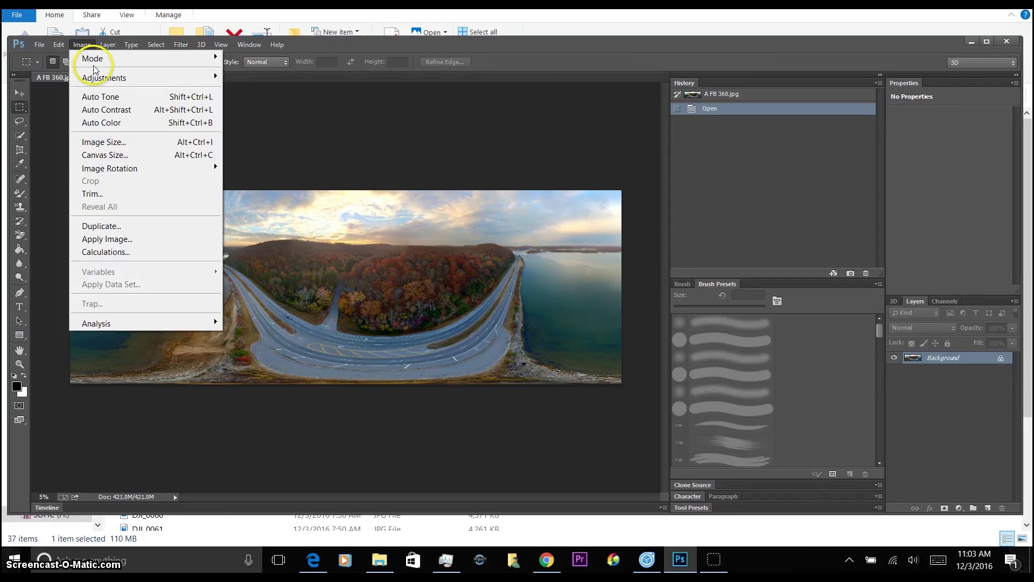
click(115, 157)
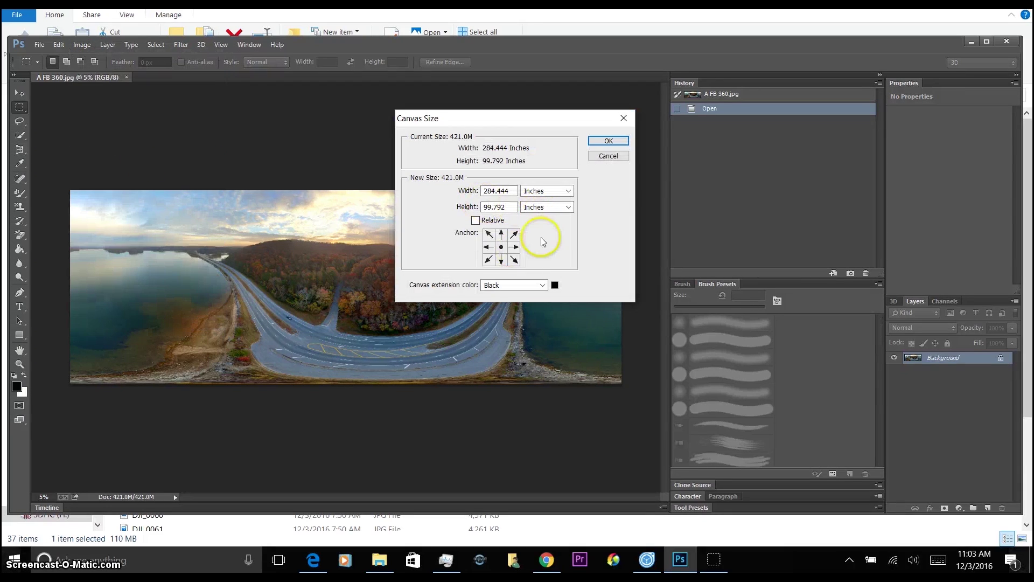
click(501, 260)
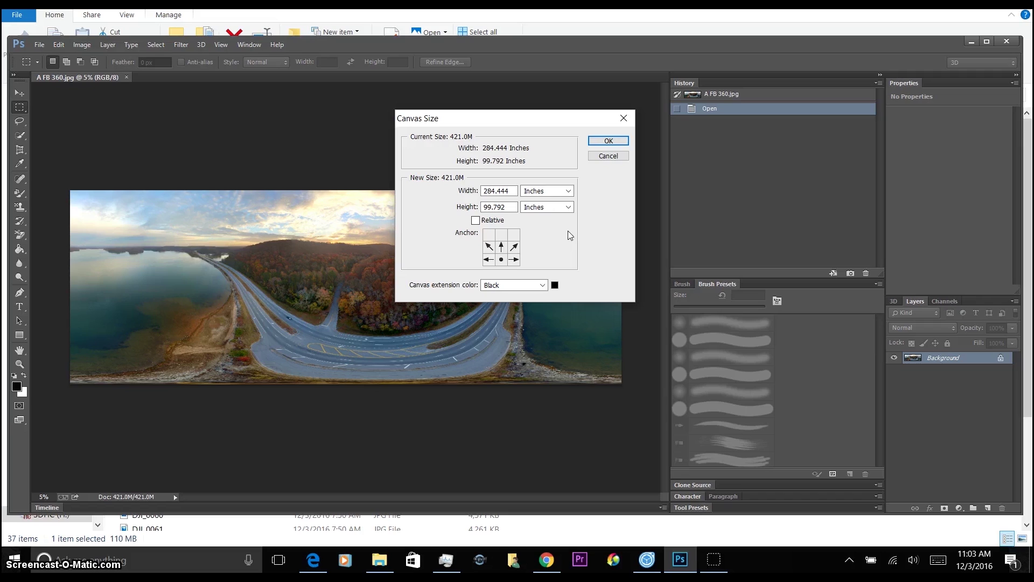
click(568, 191)
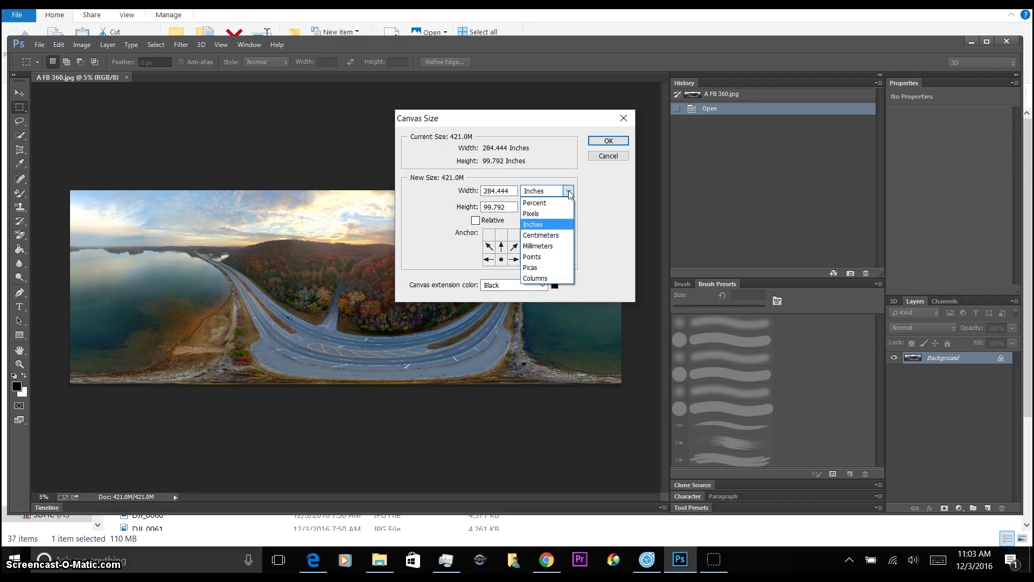
click(549, 226)
click(544, 216)
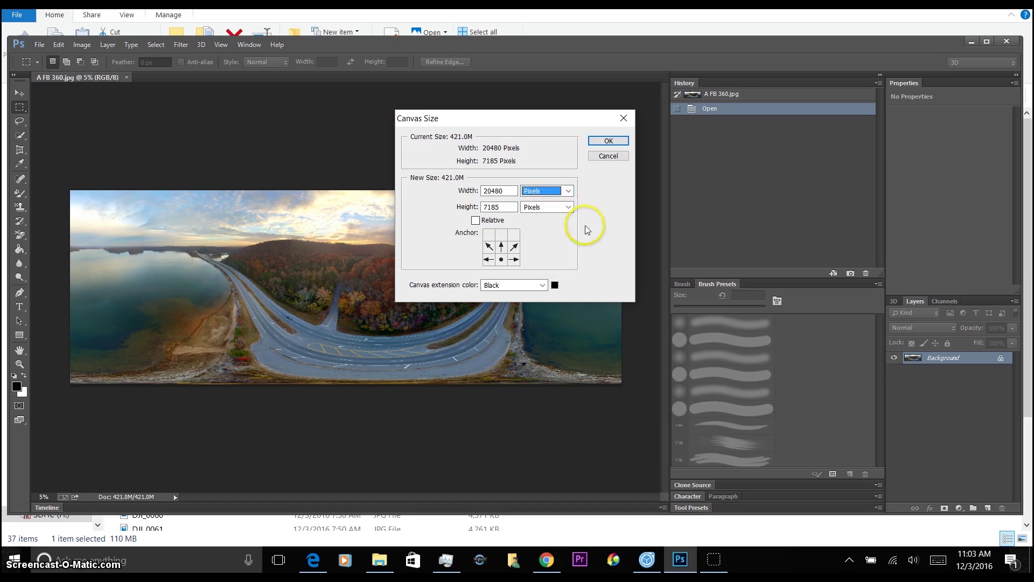
Set the new canvas height to 10240 pixels and apply the canvas extension.
click(505, 193)
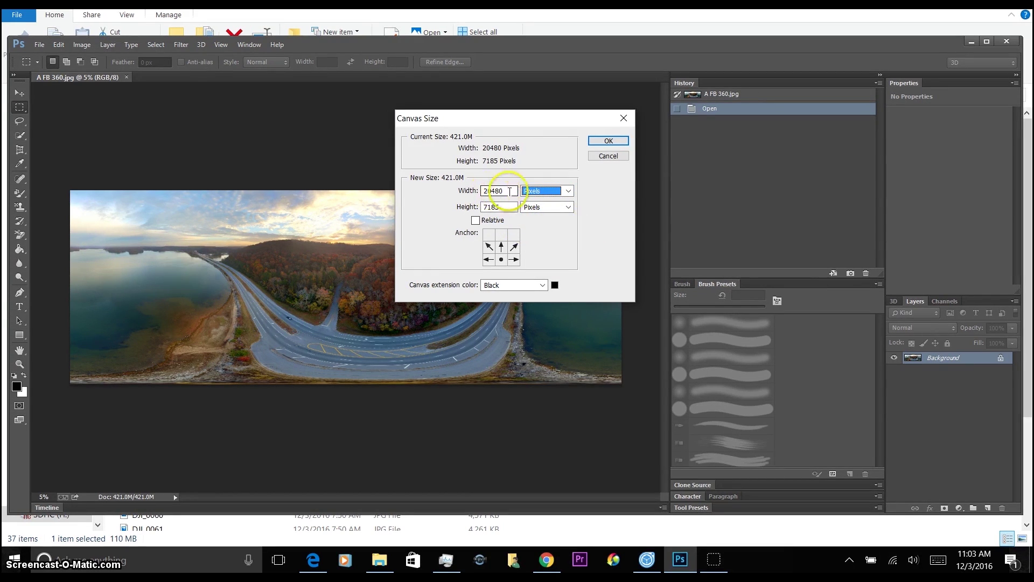
click(507, 208)
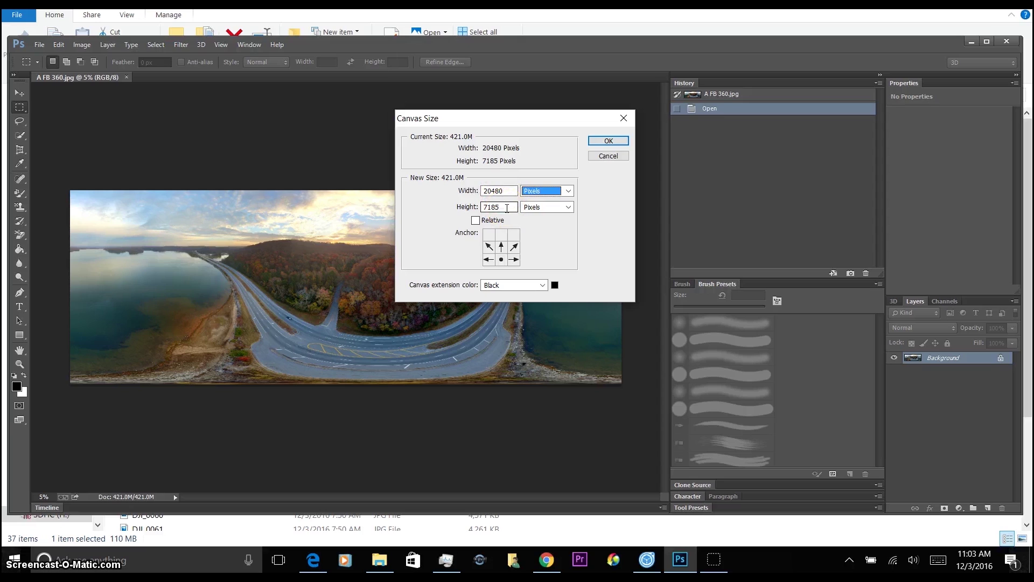
click(507, 208)
key(BackSpace)
key(BackSpace)
key(BackSpace)
key(BackSpace)
text(10240)
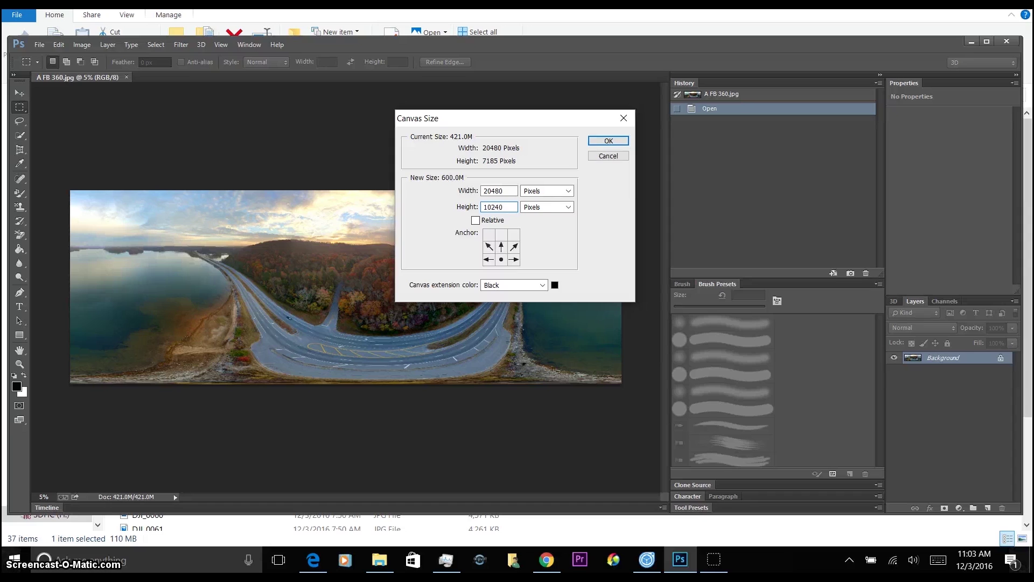
click(607, 142)
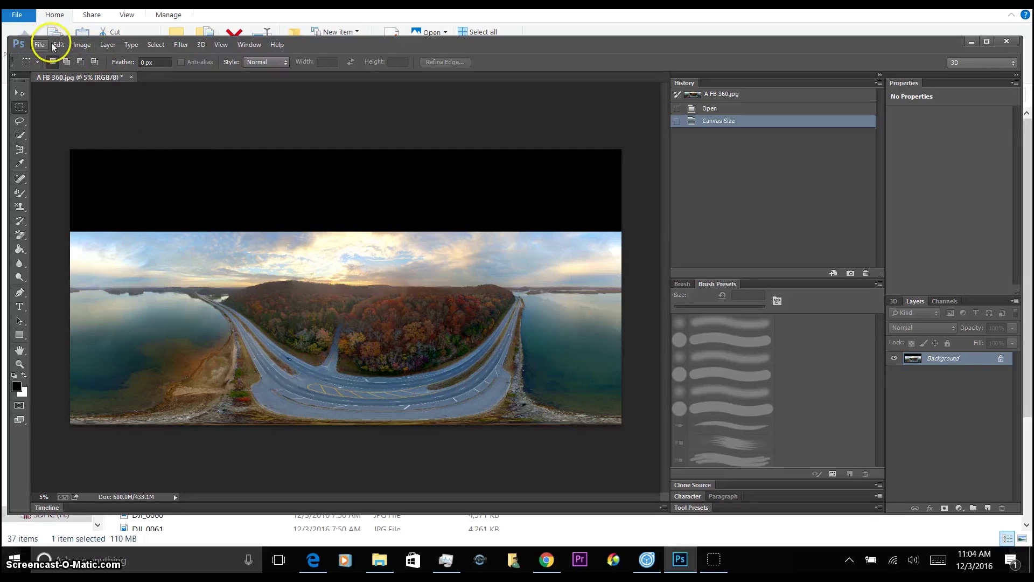
Resize the whole image to 10000 pixels wide by 5000 pixels high.
click(81, 45)
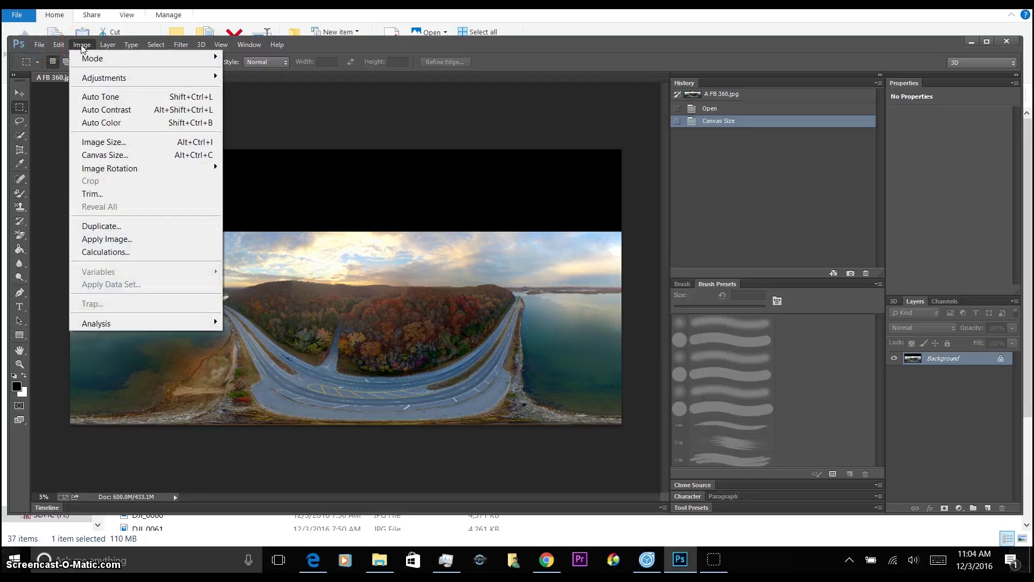
click(120, 149)
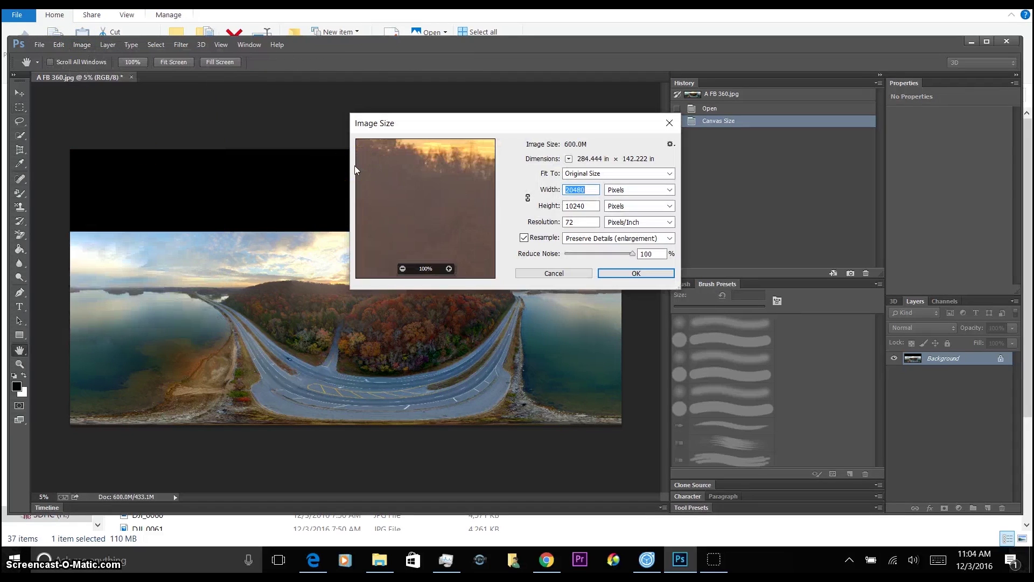
click(596, 191)
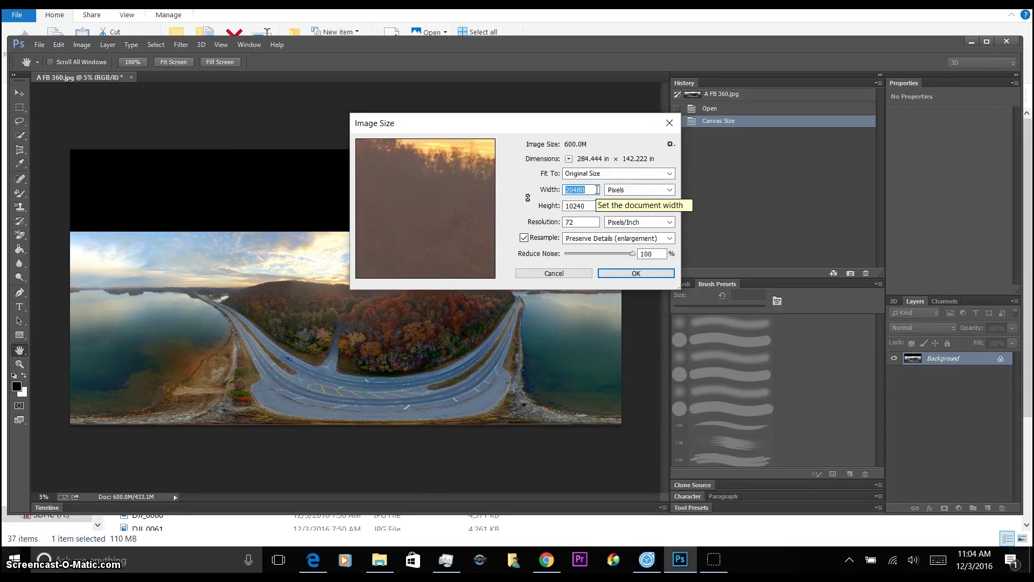
text(1)
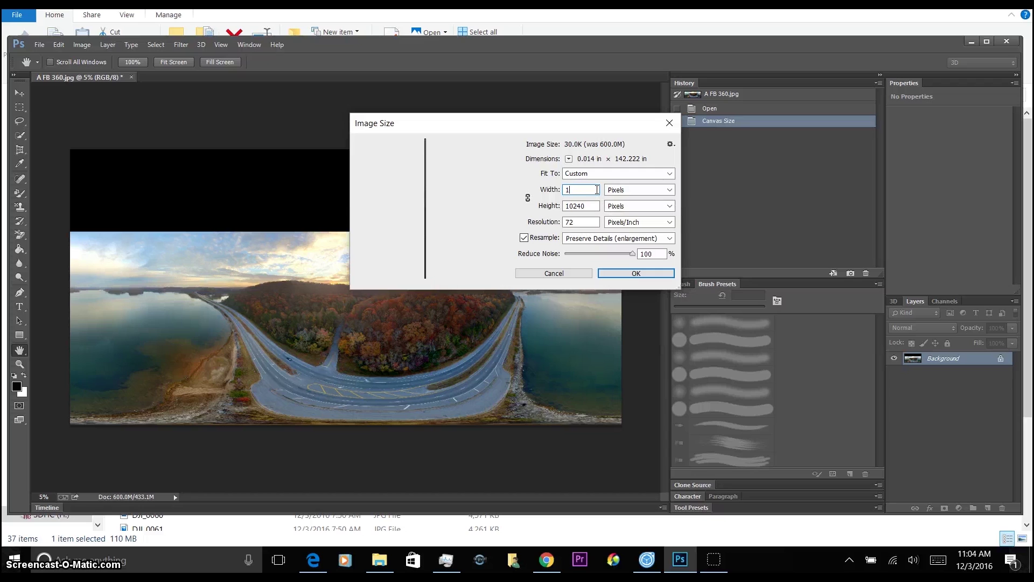
text(0000)
key(Tab)
key(Tab)
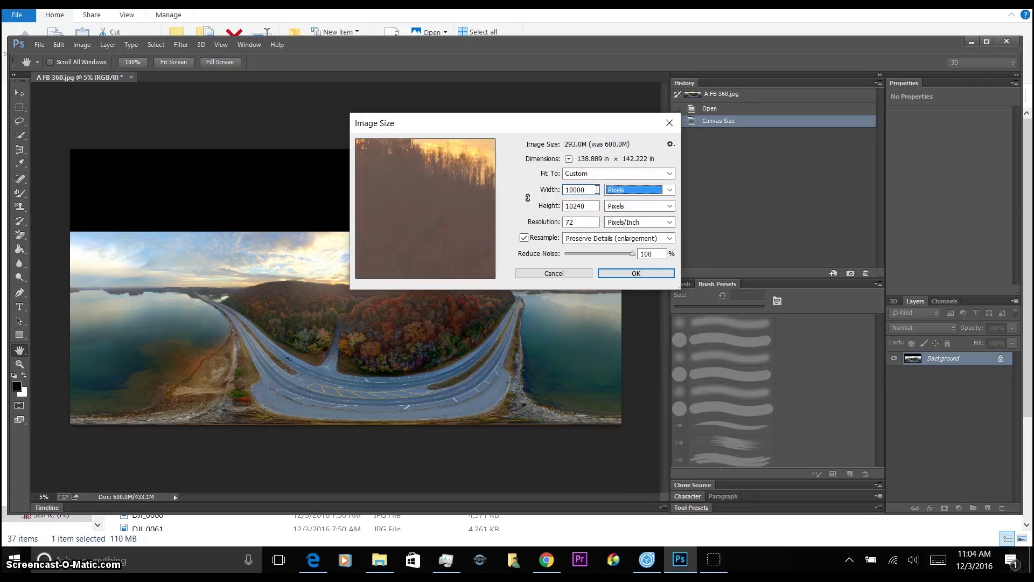
text(5000)
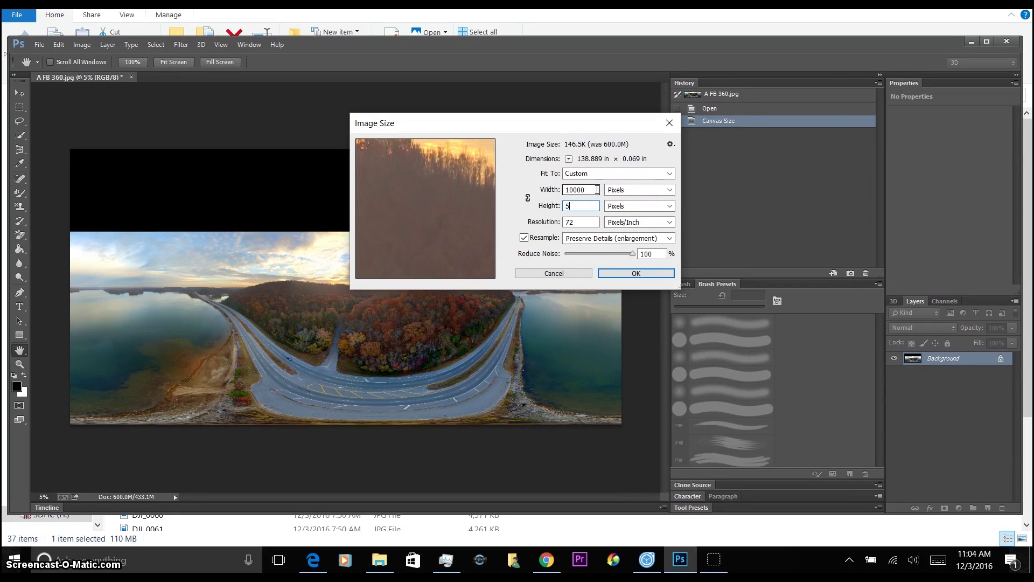
key(Tab)
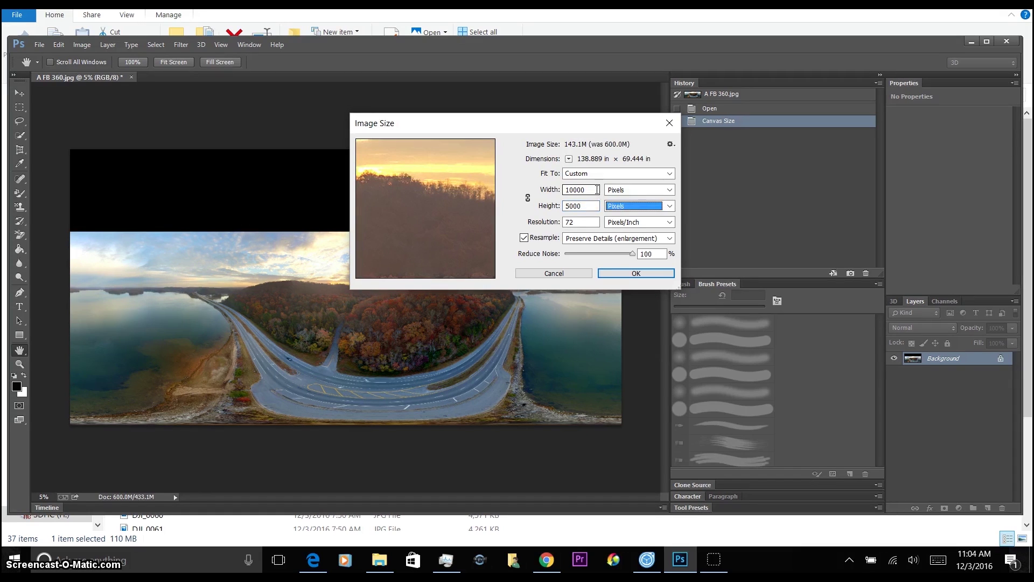
click(630, 274)
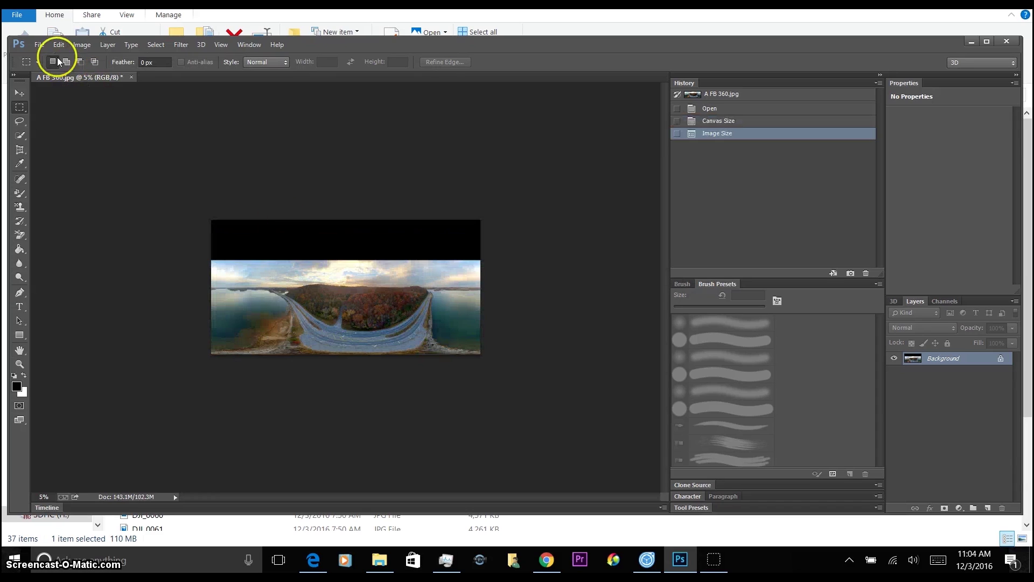
Save the resized panorama as a new JPEG named A FB 3602 in the 101MEDIA folder.
click(39, 47)
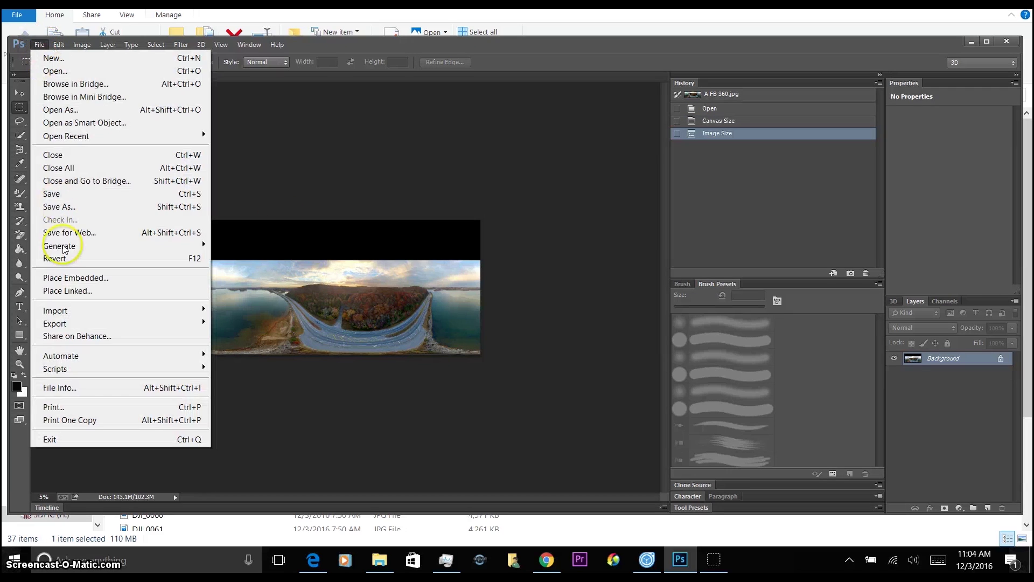
click(78, 208)
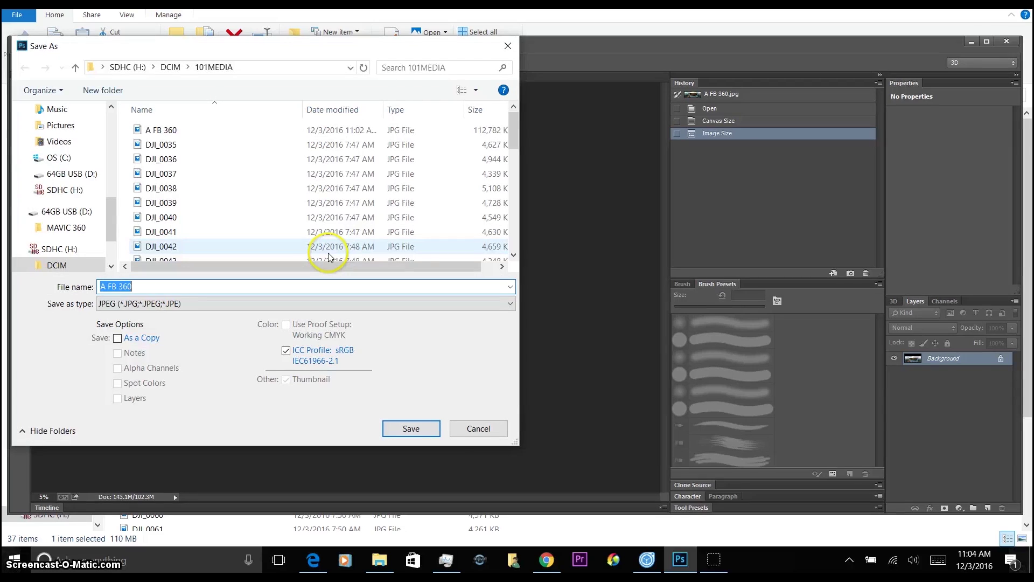
click(152, 286)
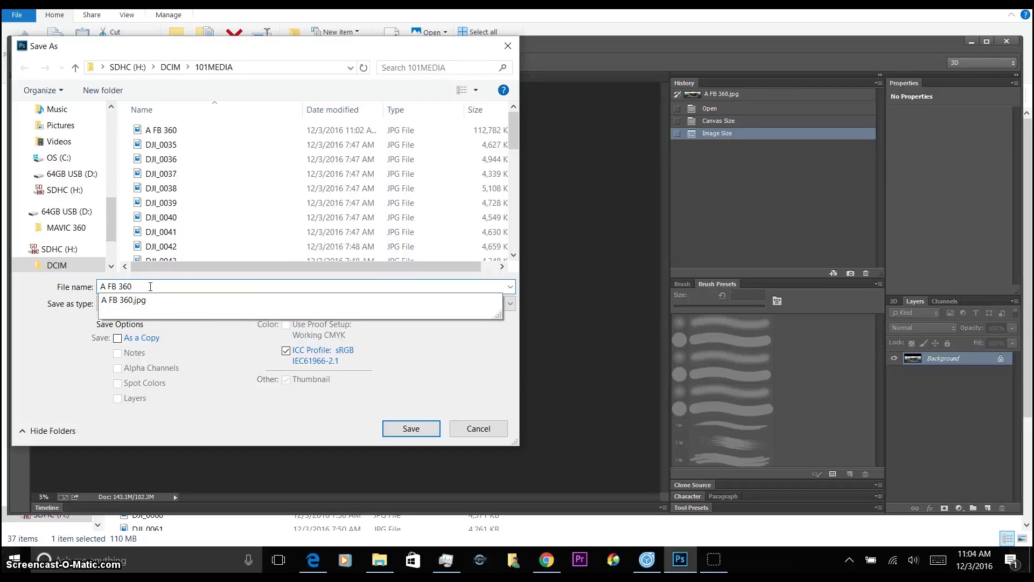
text(2)
click(412, 429)
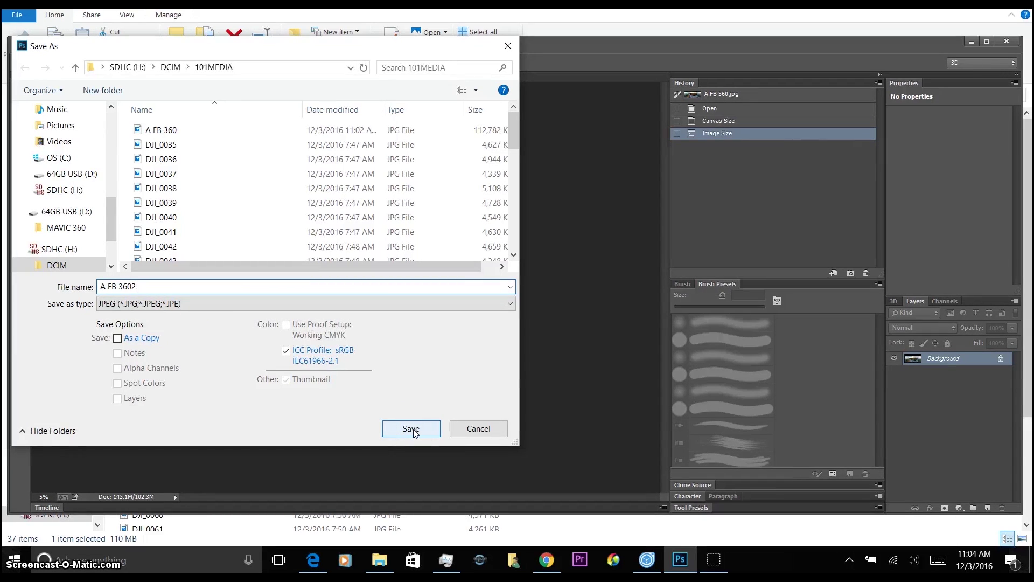
click(415, 431)
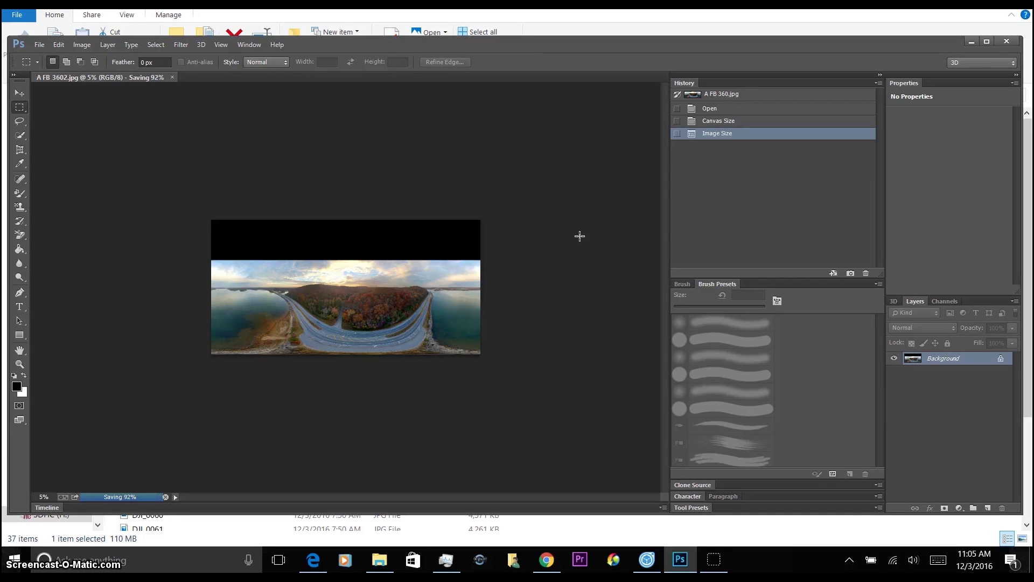
click(422, 364)
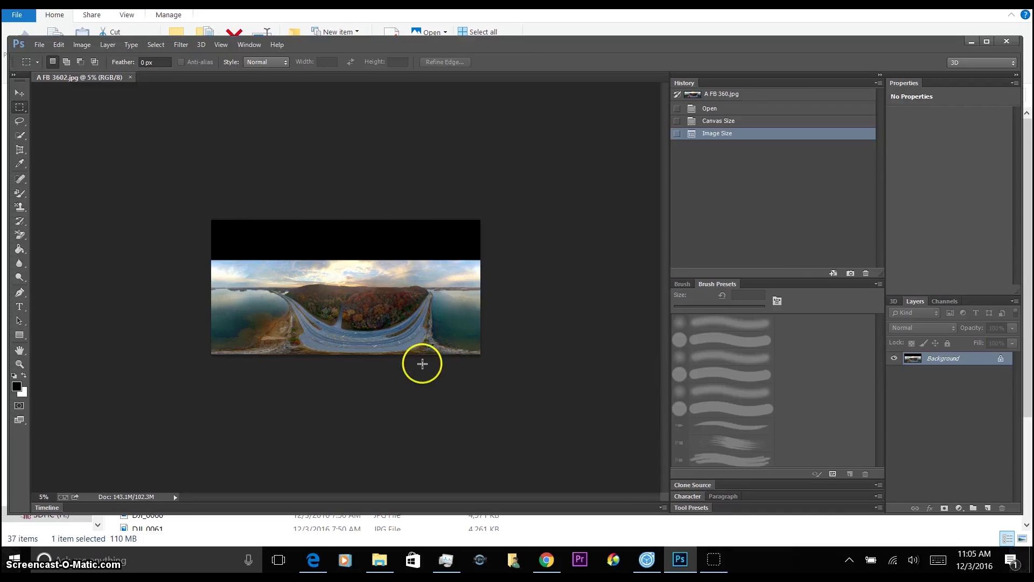
Switch to File Explorer, browse the SDHC (H:) card to DCIM\101MEDIA, and open the properties of the A FB 3602 image.
click(385, 563)
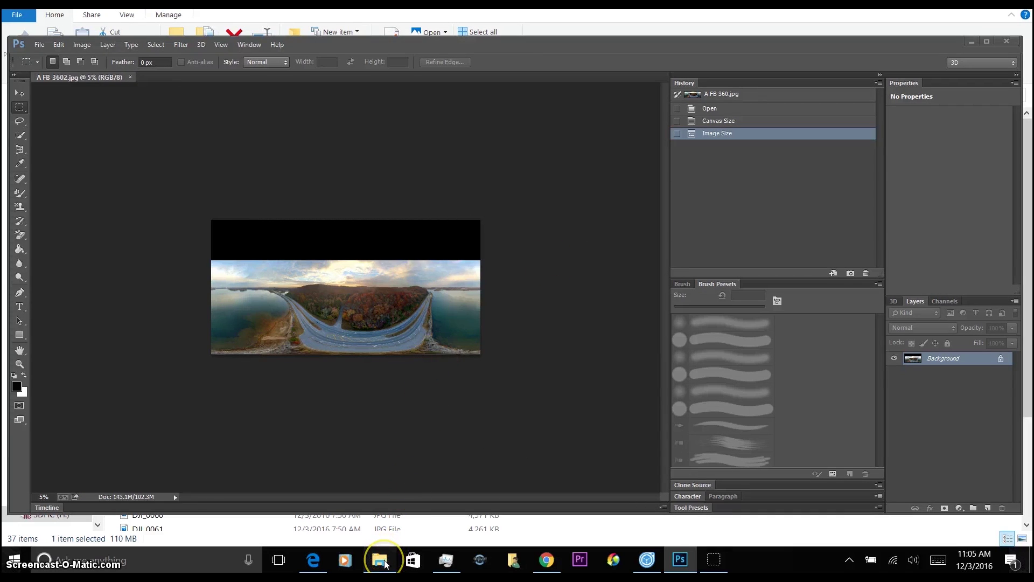
click(35, 515)
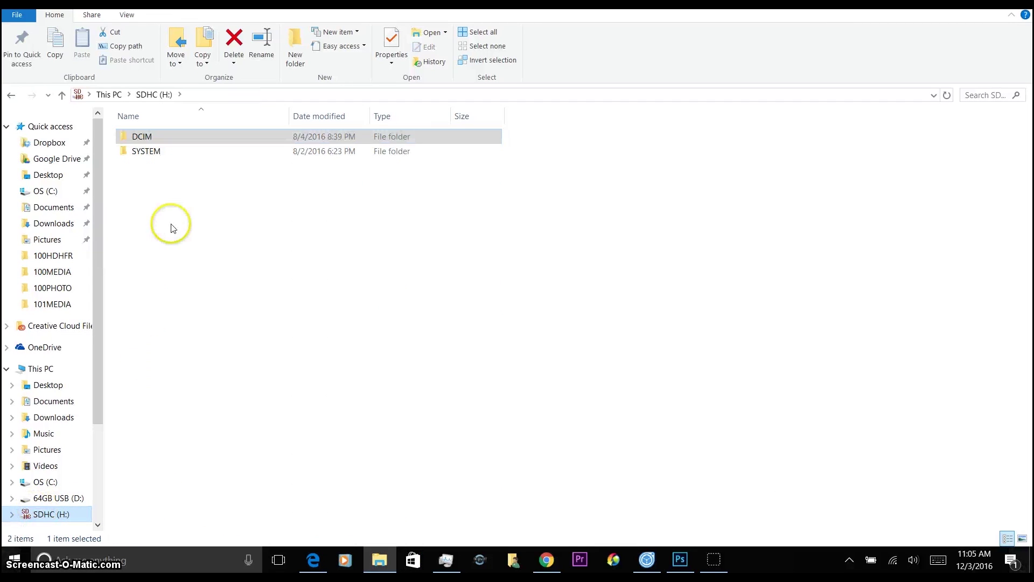
double_click(135, 138)
double_click(173, 151)
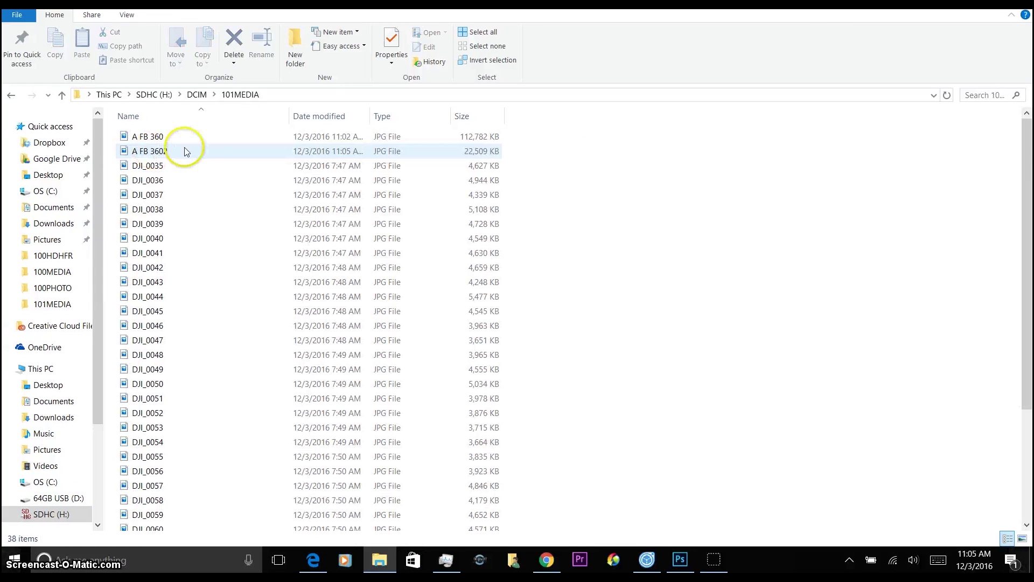
click(162, 149)
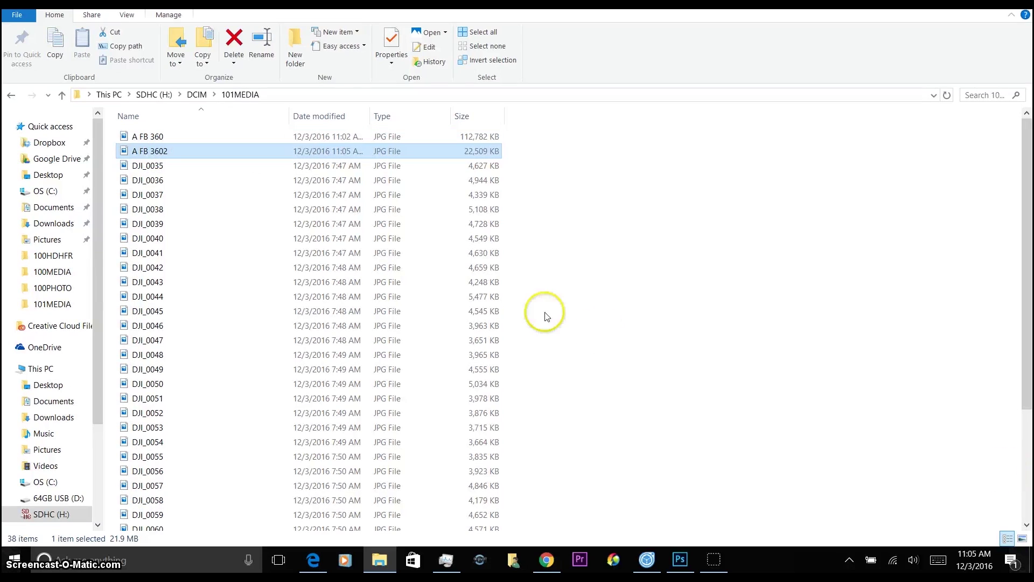
right_click(169, 158)
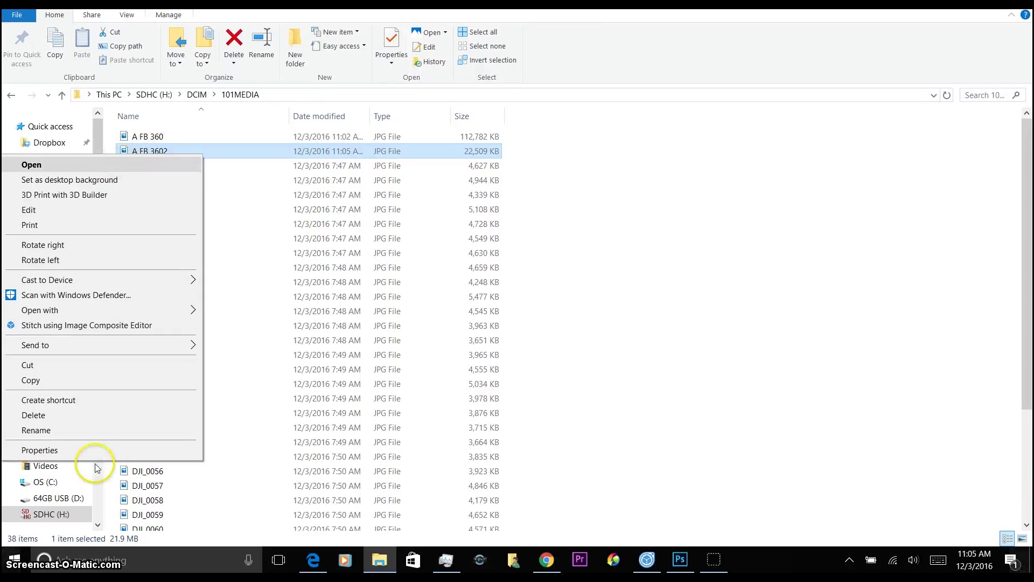
click(70, 451)
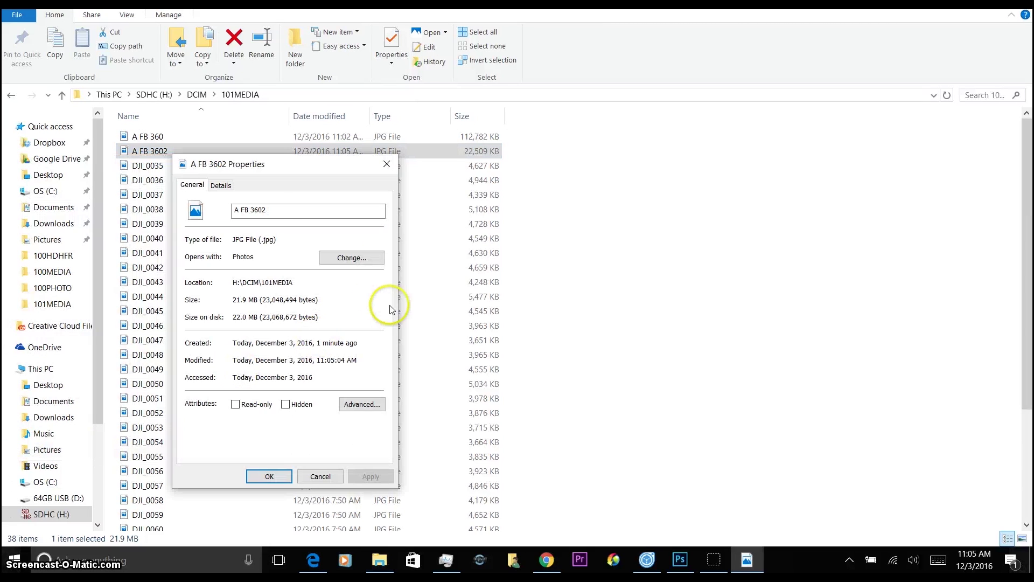
In the image's detailed properties, set the camera maker to RICOH.
click(221, 186)
drag(379, 263, 380, 319)
click(277, 303)
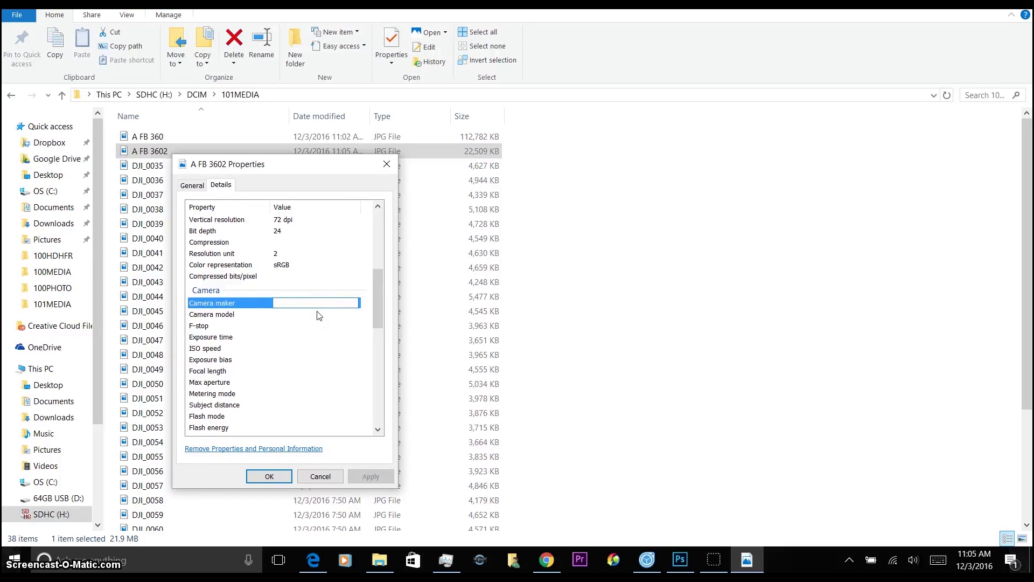
text(RI)
text(CHO)
key(BackSpace)
key(BackSpace)
text(OH)
key(Tab)
Set the camera model to RICOH THETA S, then apply the metadata changes and close the properties.
click(303, 314)
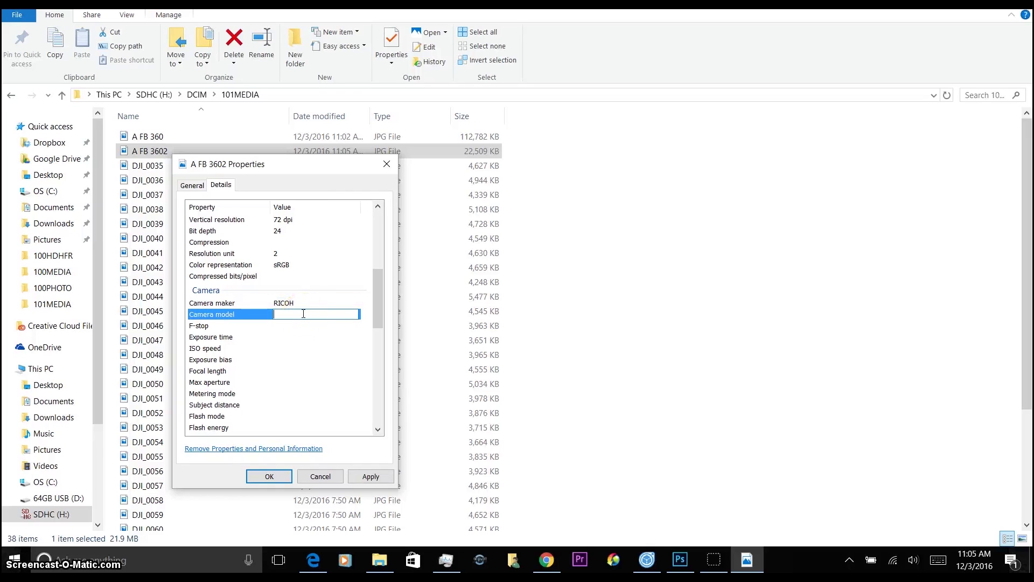
text(RICOH THETA S)
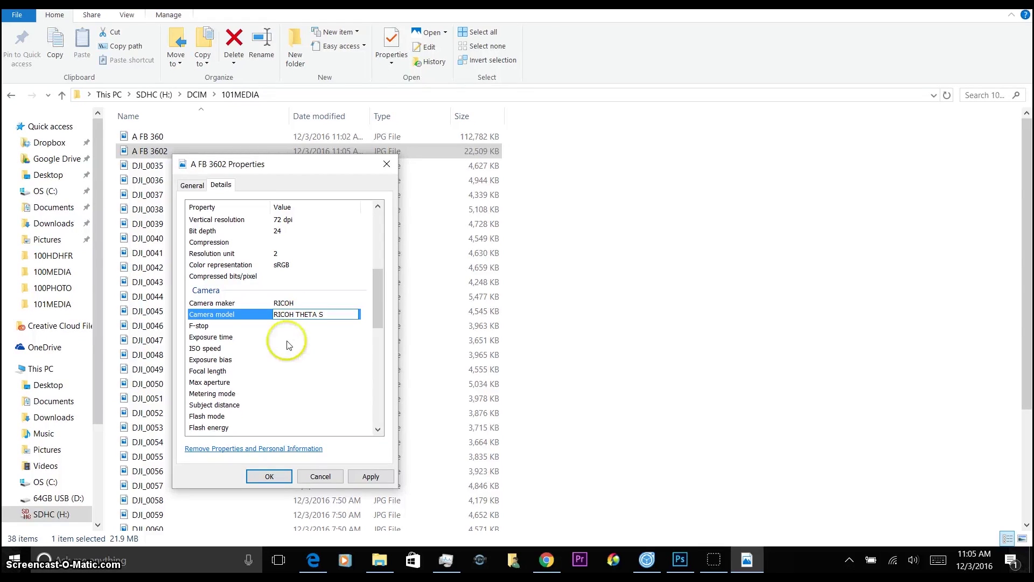
click(326, 372)
click(372, 474)
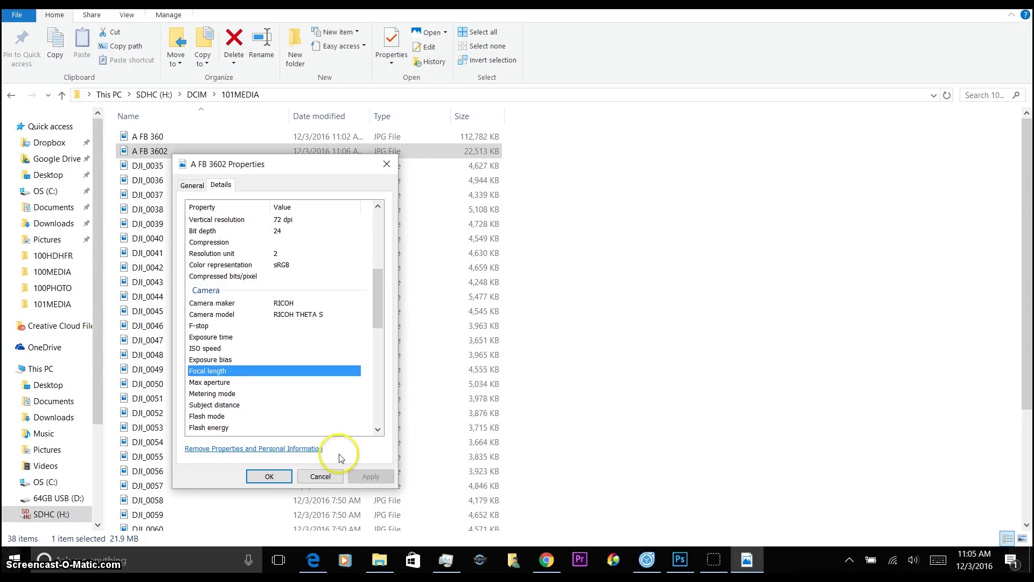
click(267, 476)
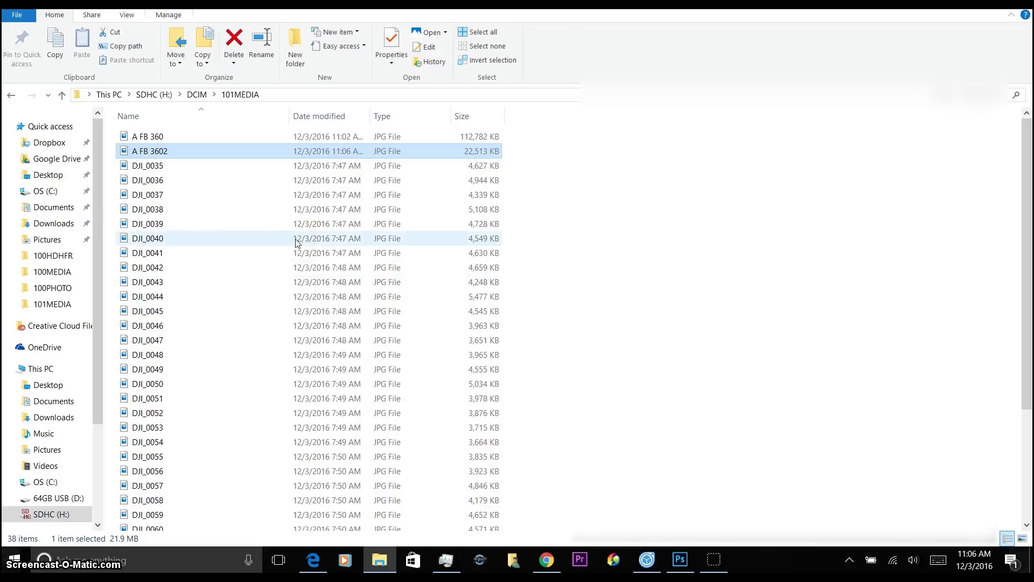
Switch to Chrome and go to facebook.com.
click(548, 567)
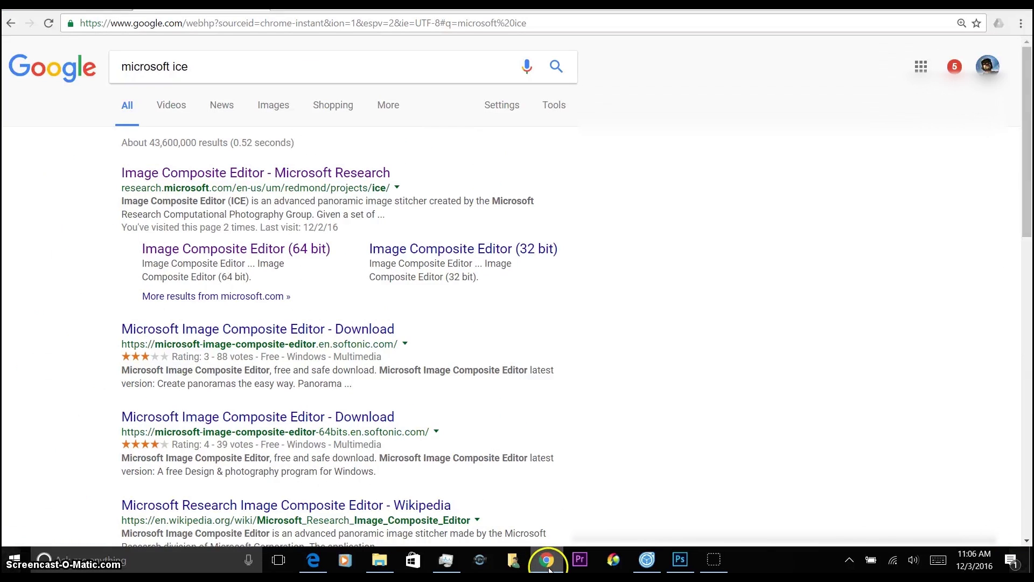
click(197, 23)
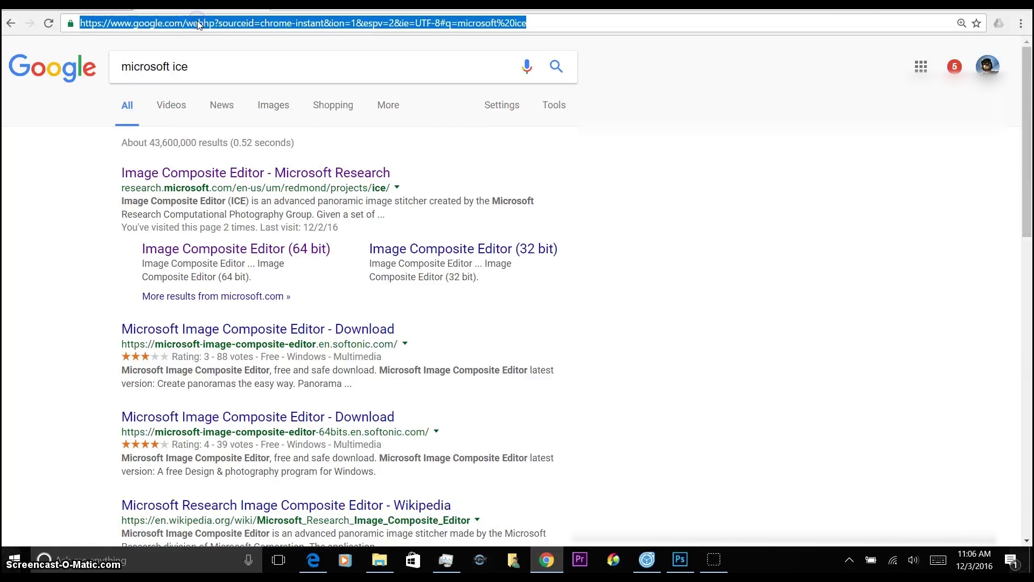
text(FACEBOOK)
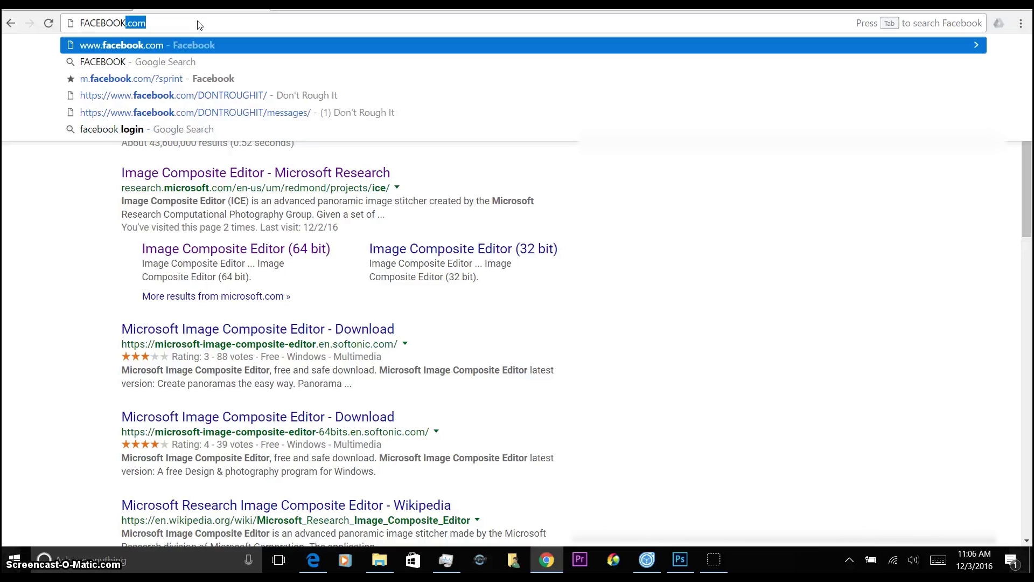
text(.COM)
key(Return)
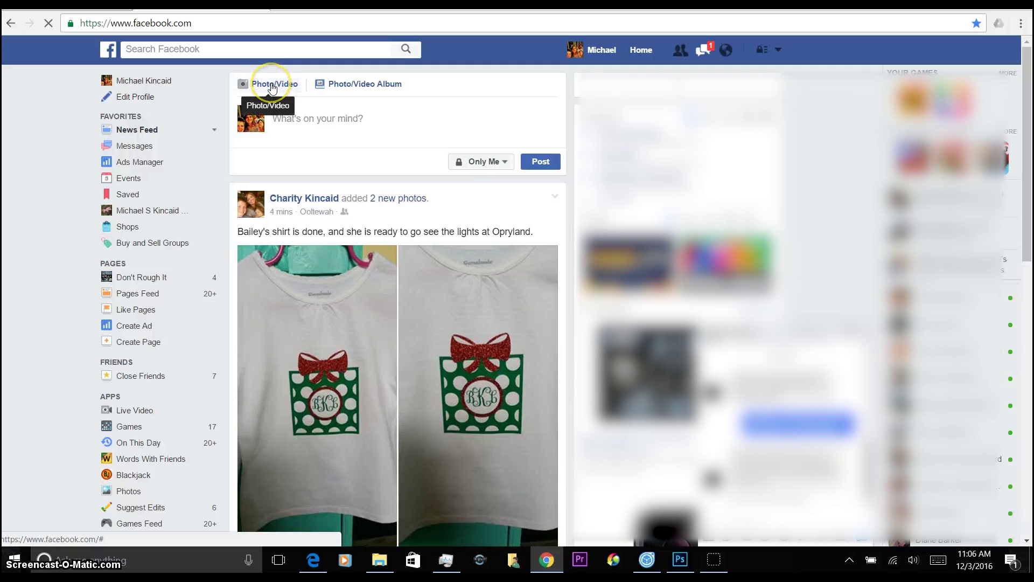
Upload the A FB 3602 image from the 101MEDIA folder to a new Facebook post and publish it.
click(272, 86)
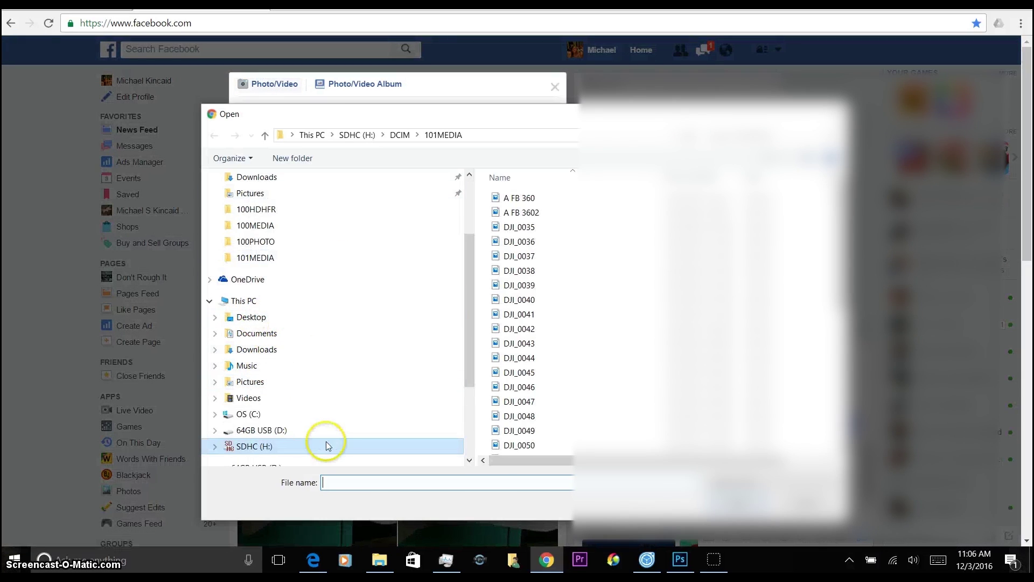
double_click(534, 213)
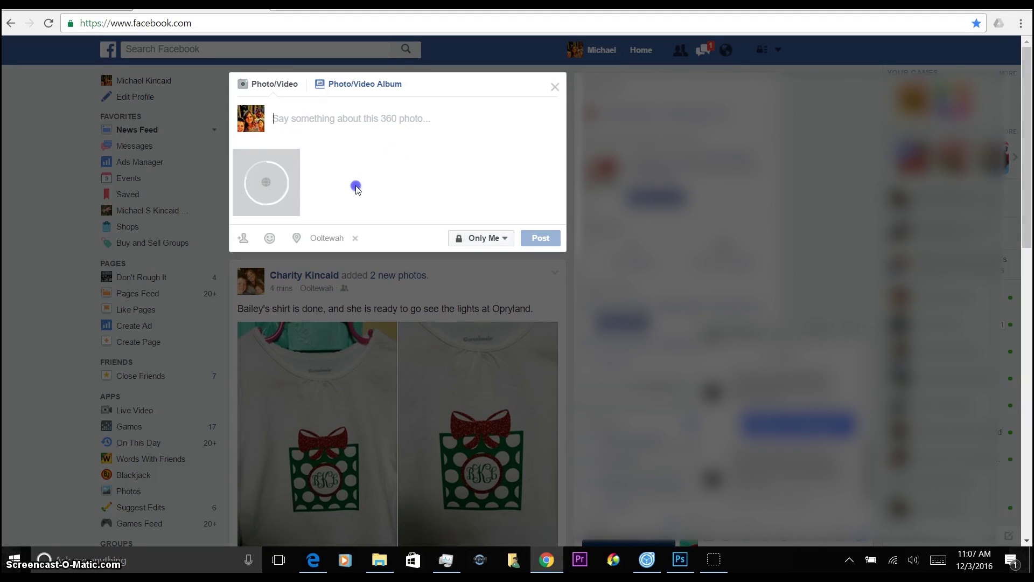
click(393, 174)
mouse_move(282, 189)
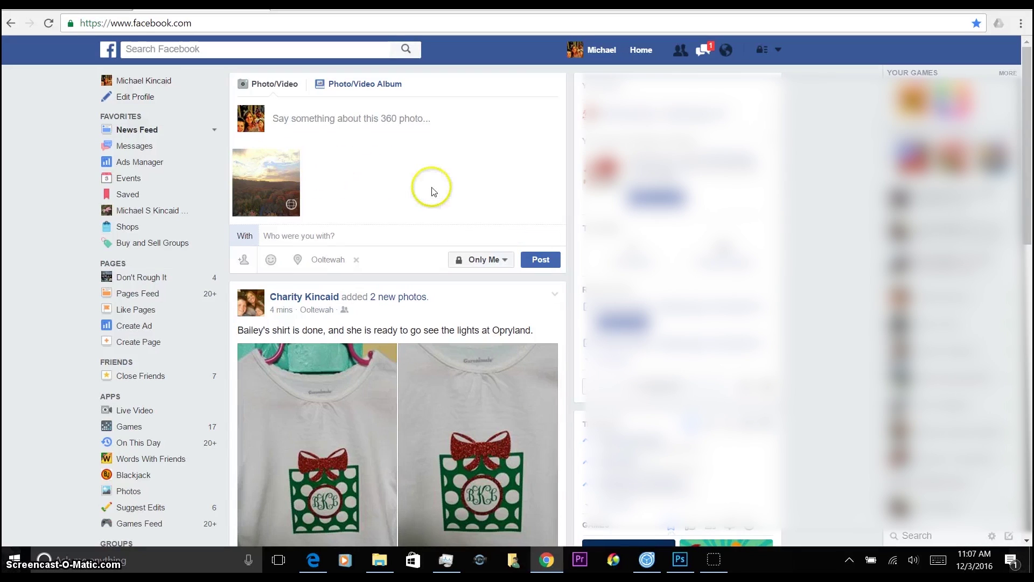
click(539, 261)
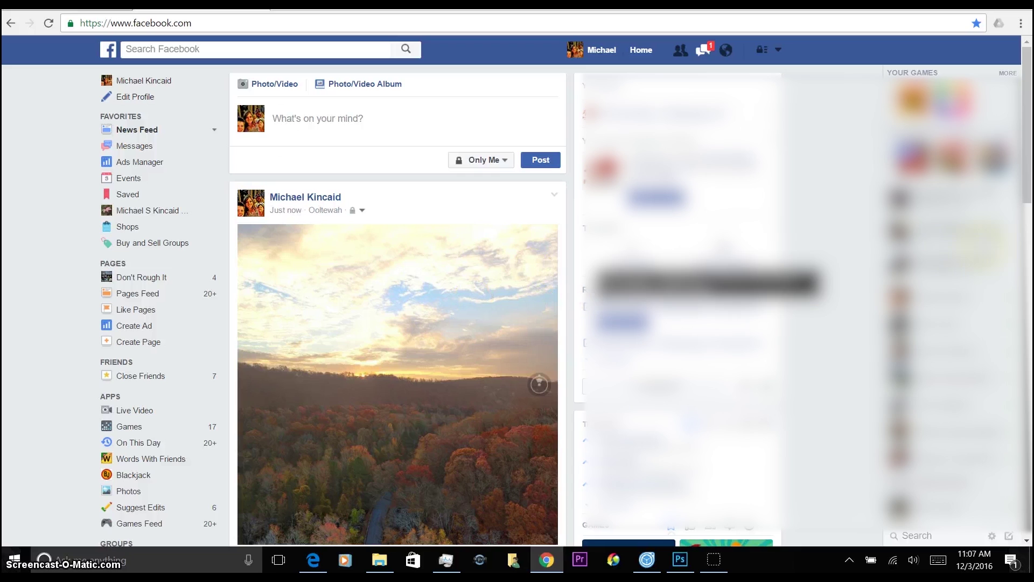
Examine the published 360 photo in the news feed by rotating its view around the forest, road and lake.
drag(1028, 183, 1028, 210)
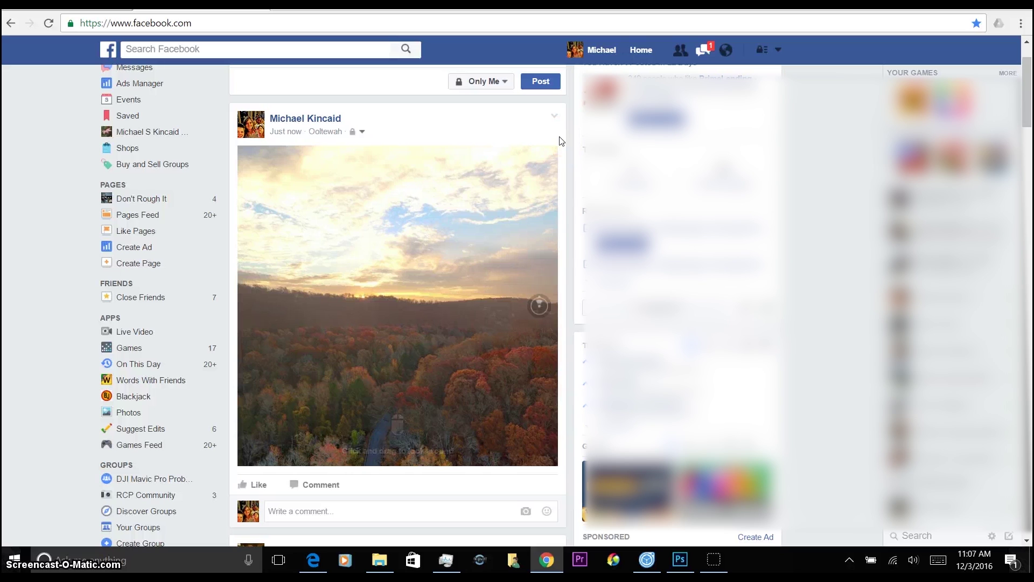
drag(377, 259, 369, 361)
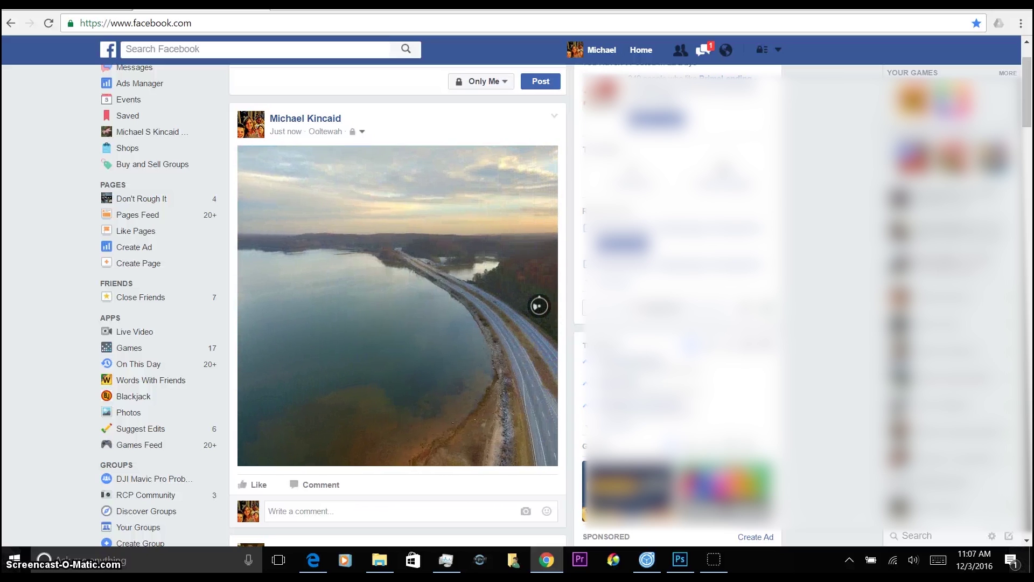
drag(529, 268, 374, 312)
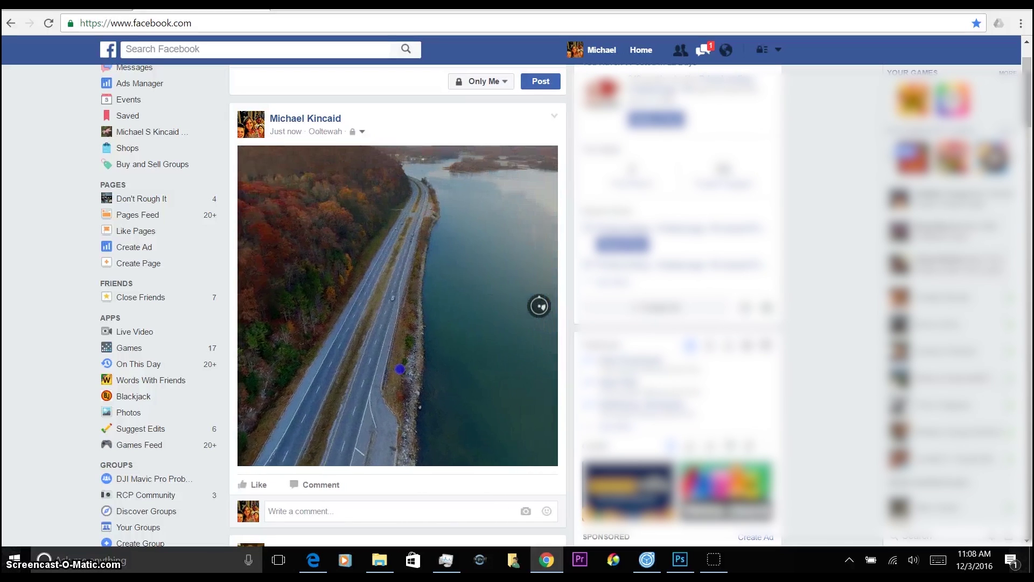
drag(349, 396, 377, 464)
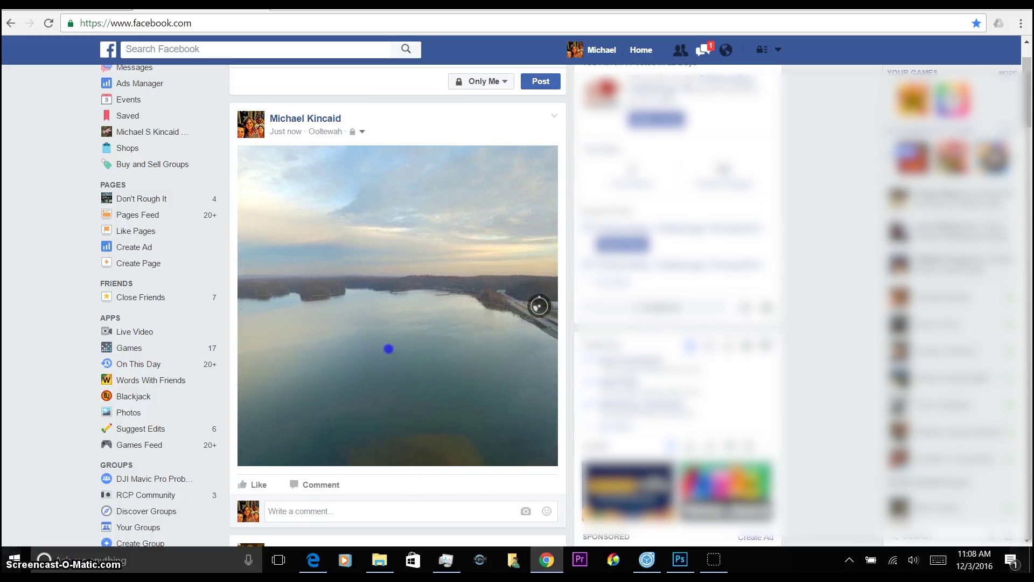
drag(388, 348, 382, 349)
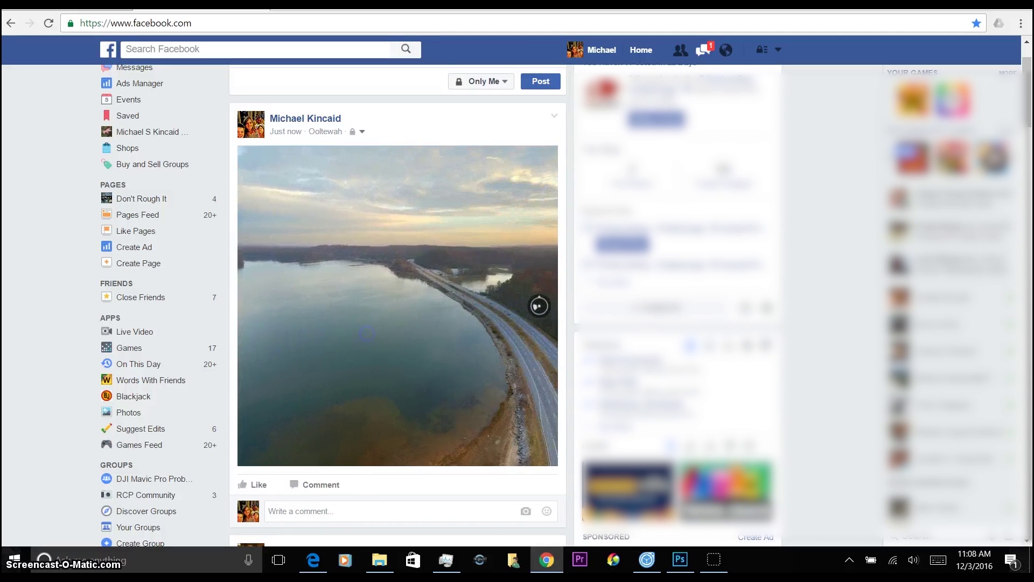
drag(367, 333, 351, 334)
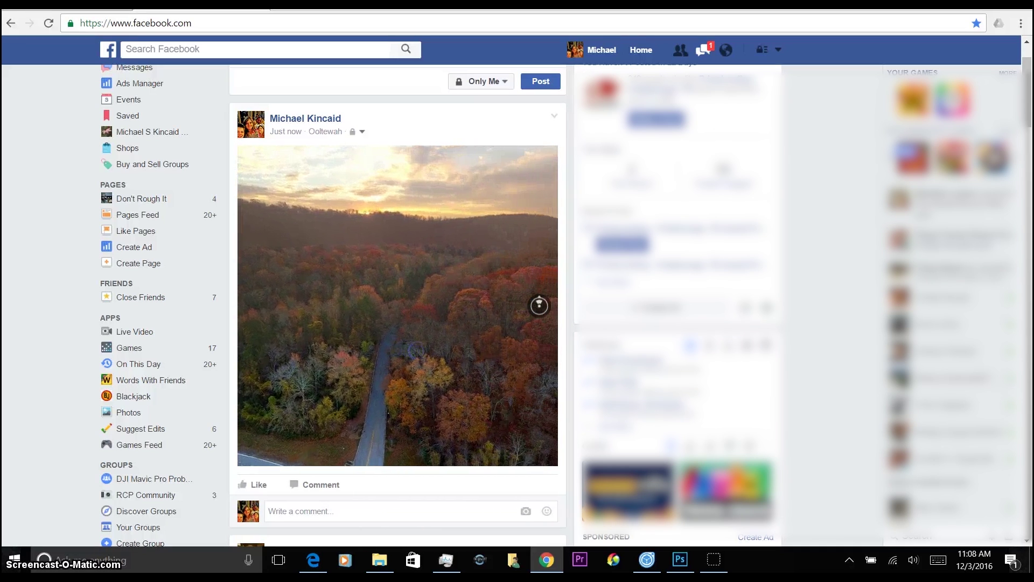
drag(435, 322, 386, 352)
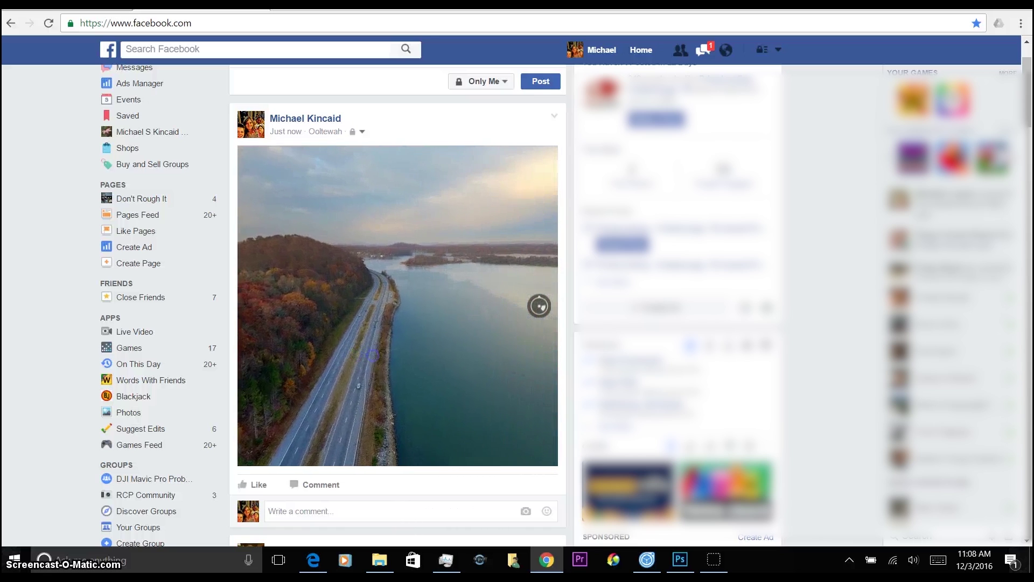
drag(394, 366, 436, 368)
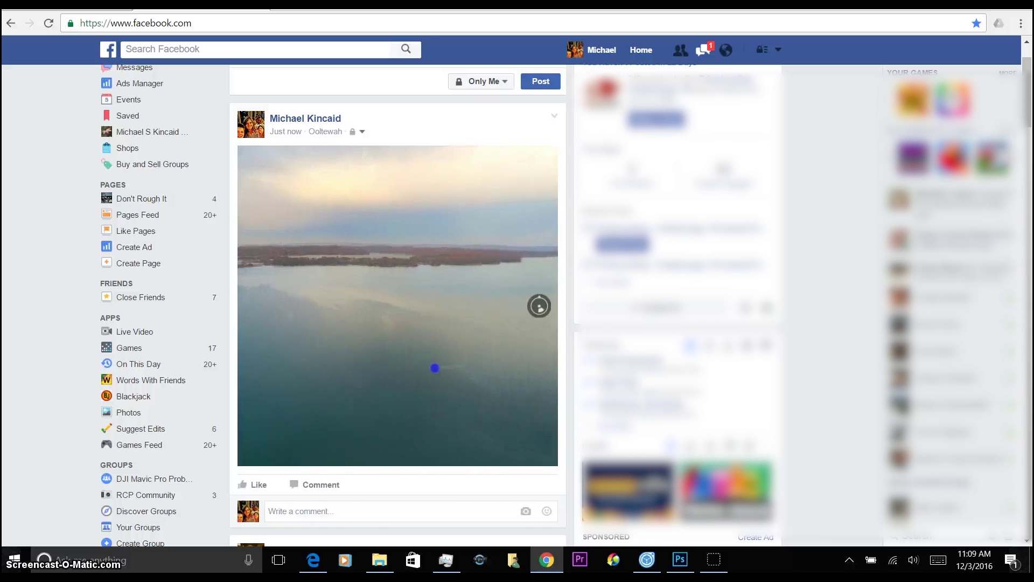